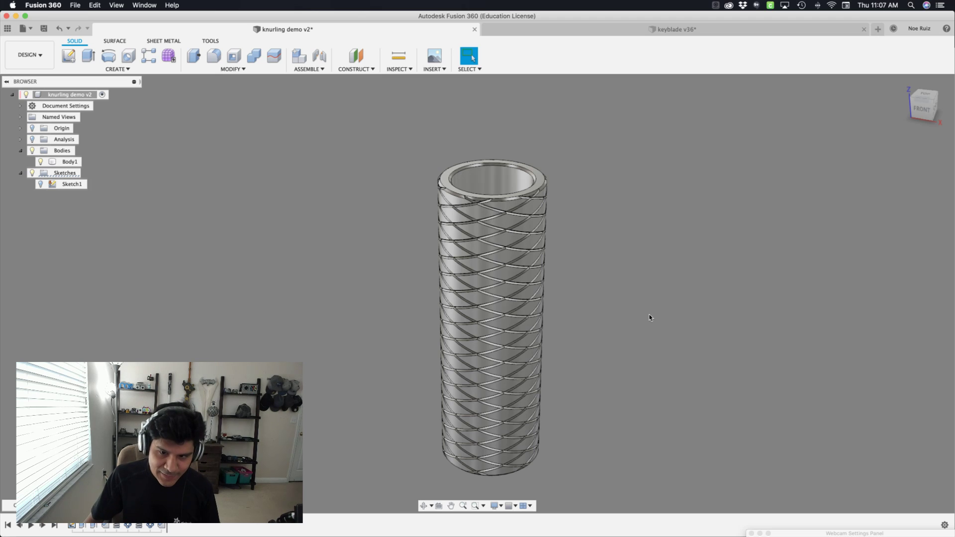
Set the diameter user parameter of the knurled cylinder to 20 mm and inspect the resized model.
text(sparam)
key(Return)
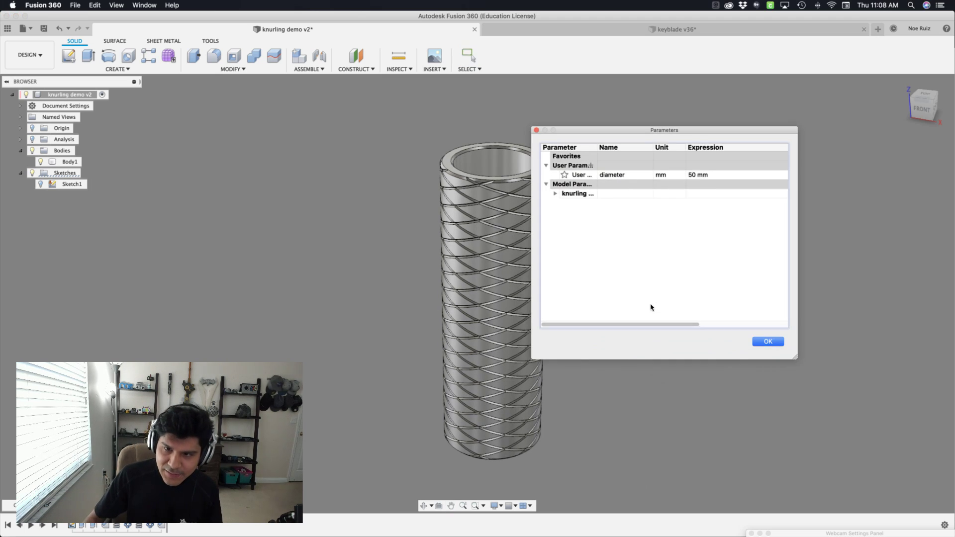
drag(678, 131, 720, 159)
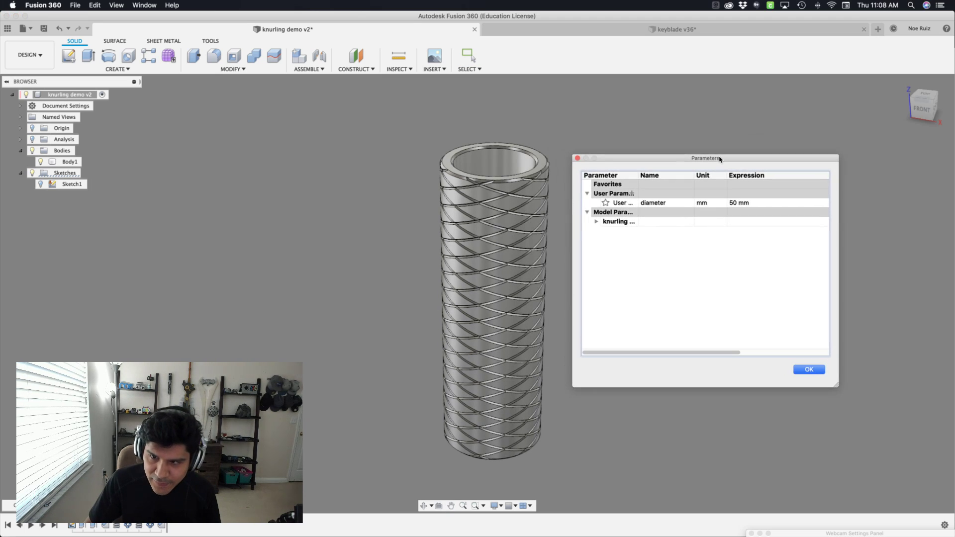
double_click(735, 203)
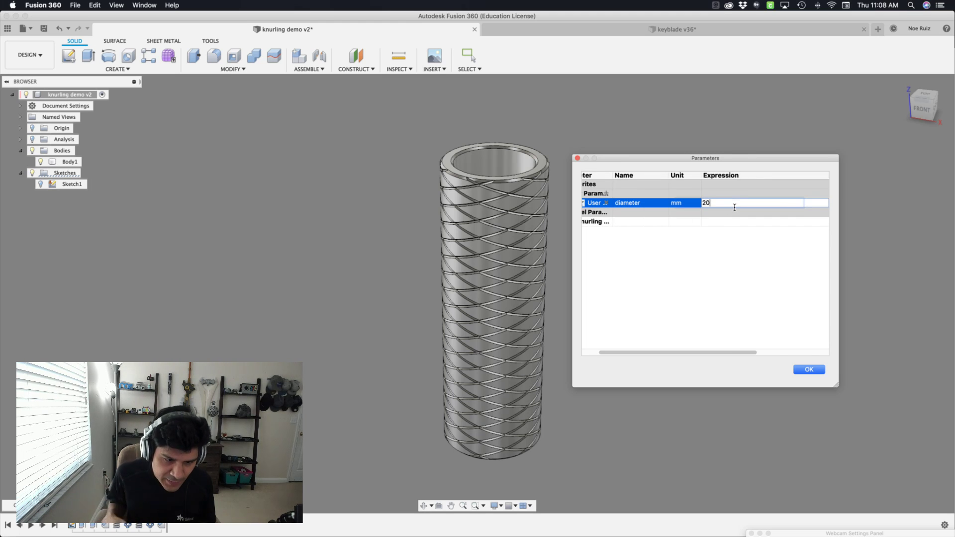
key(Return)
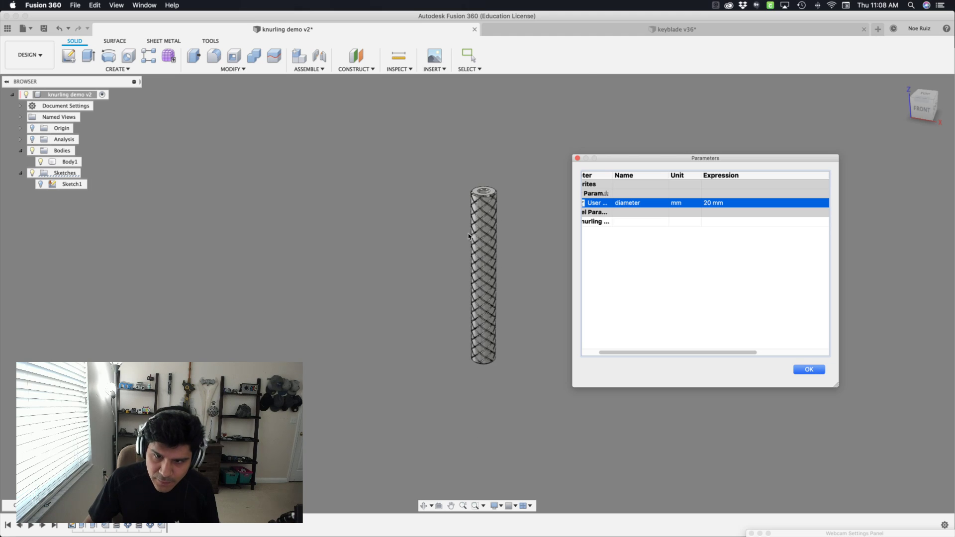
scroll(469, 235, up, 5)
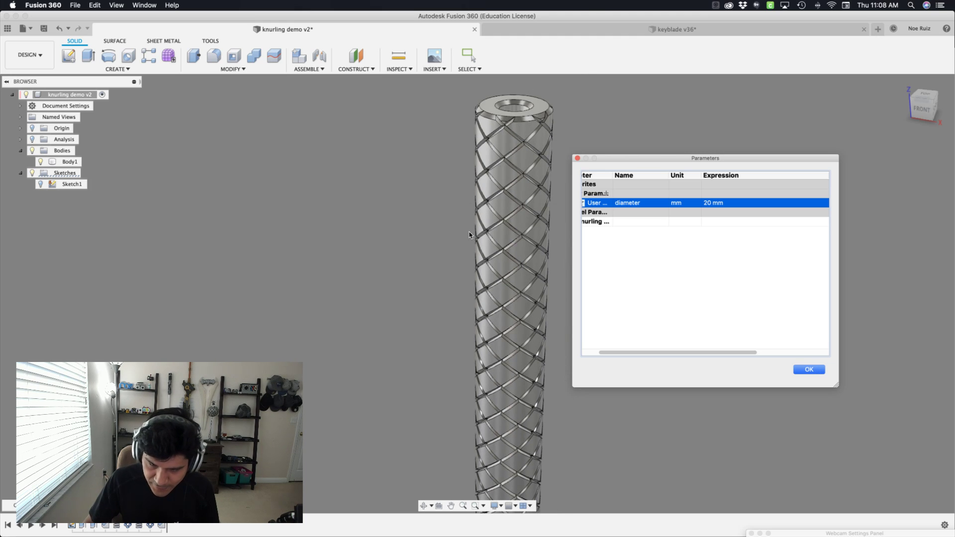
shift+middle_drag(428, 284, 403, 221)
shift+middle_drag(413, 343, 385, 333)
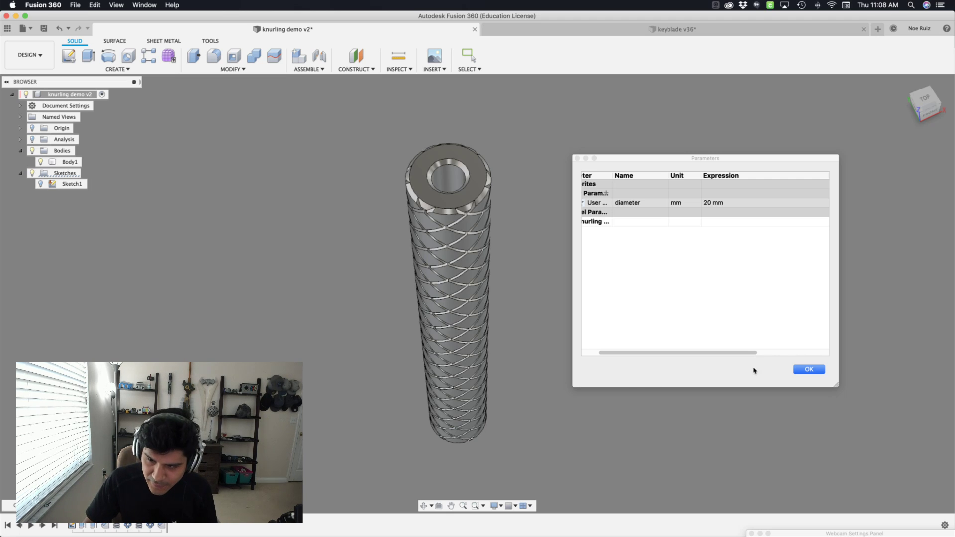
click(808, 370)
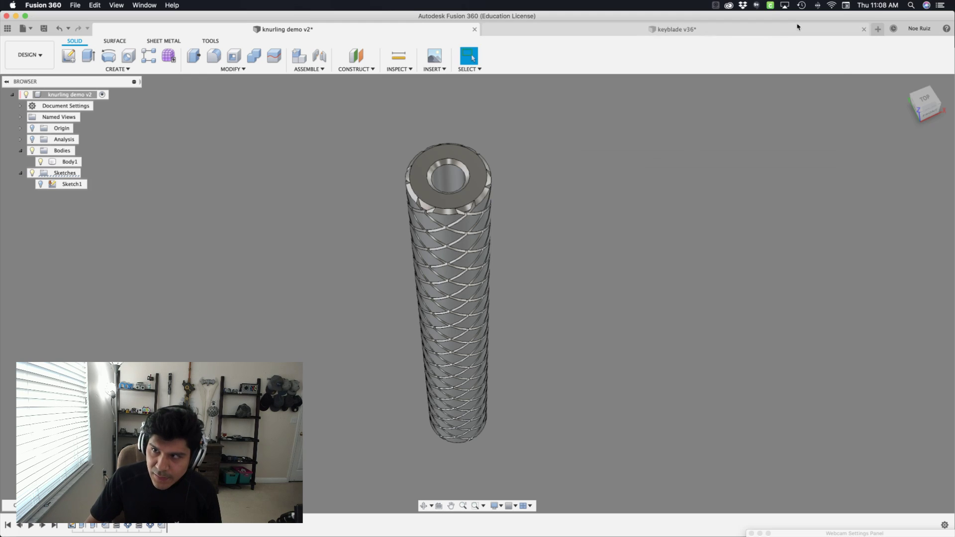
Create a new design and sketch a 50 mm diameter circle centred on the origin of the horizontal plane.
click(878, 29)
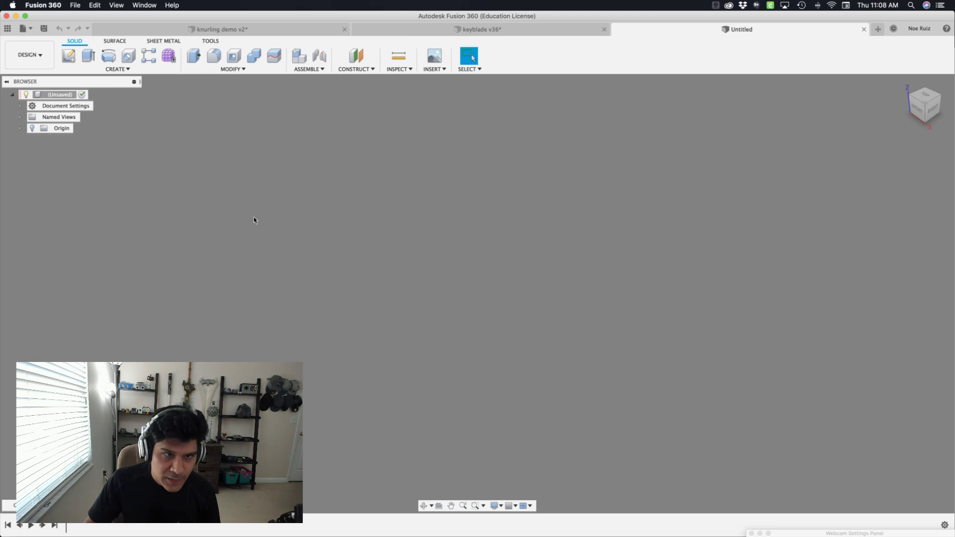
click(69, 55)
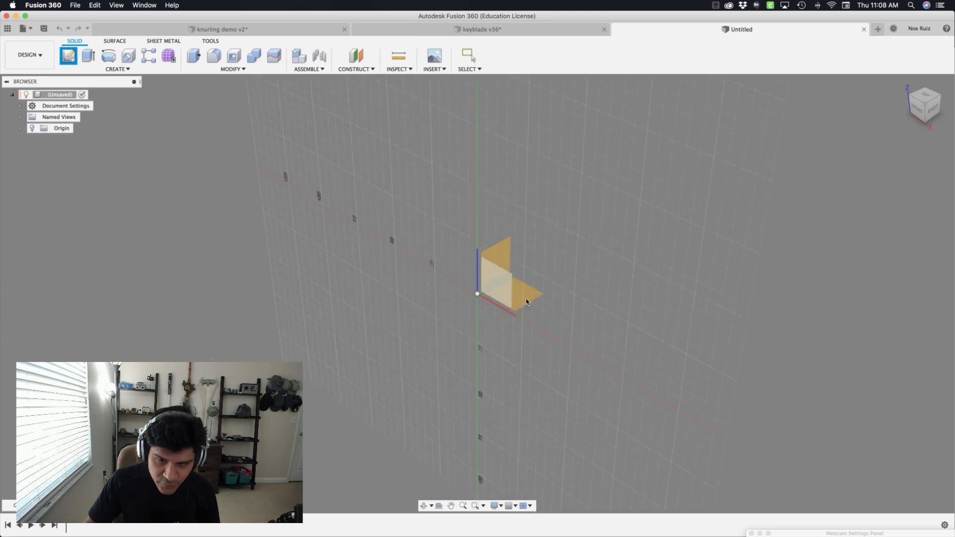
click(532, 295)
key(c)
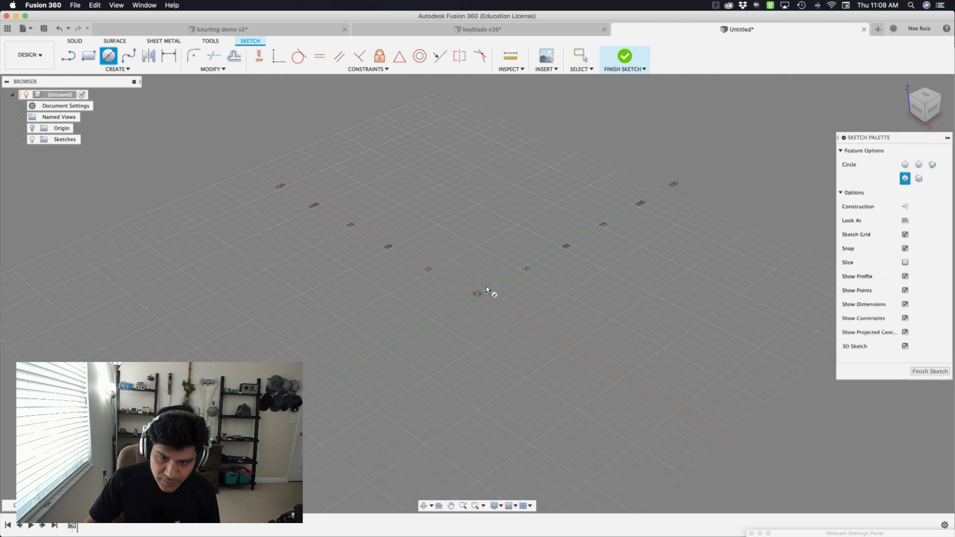
click(477, 293)
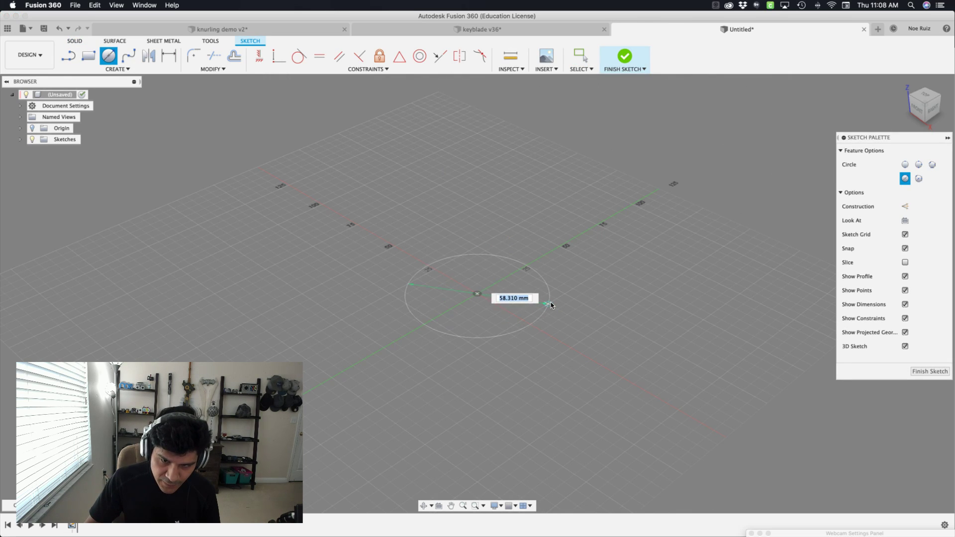
text(50)
key(Return)
key(Escape)
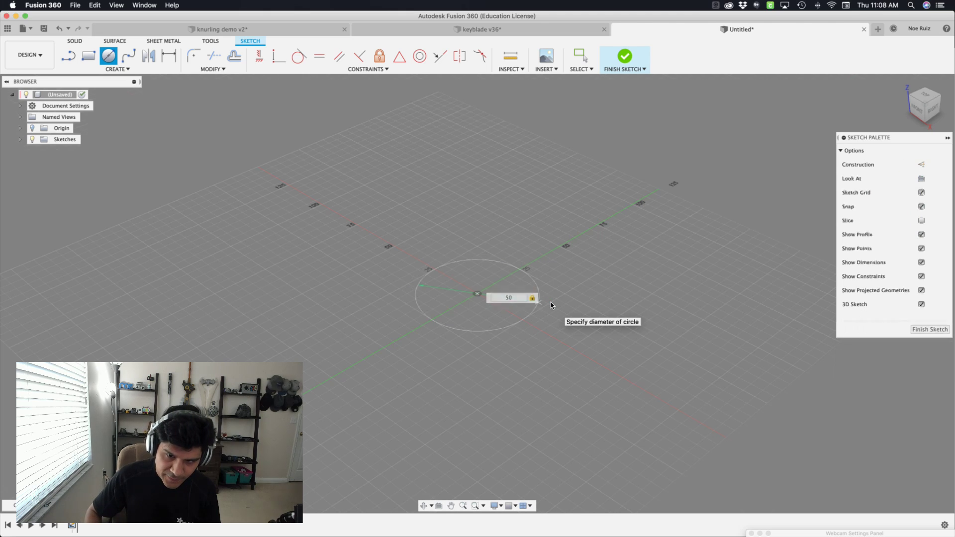
Extrude the circle profile 150 mm as a new body.
key(e)
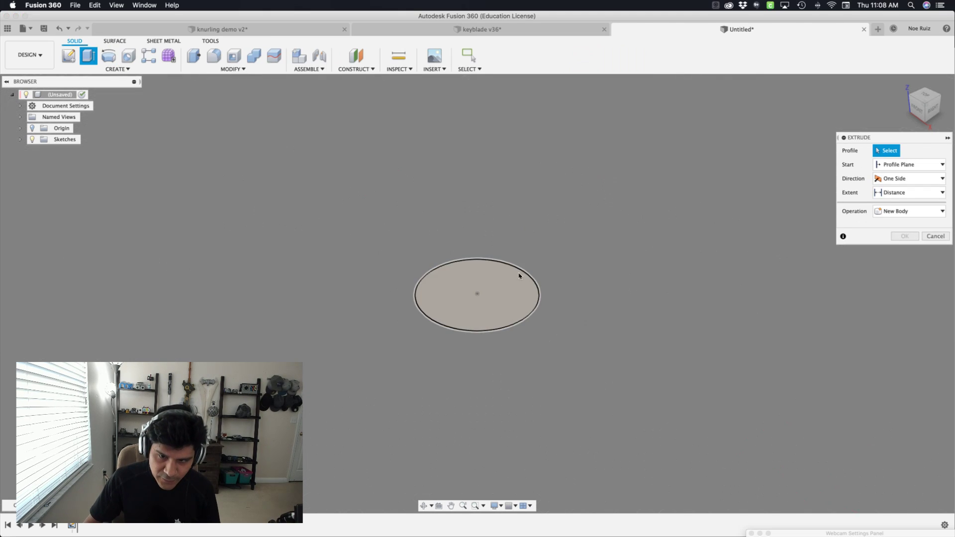
click(520, 279)
text(150)
key(Return)
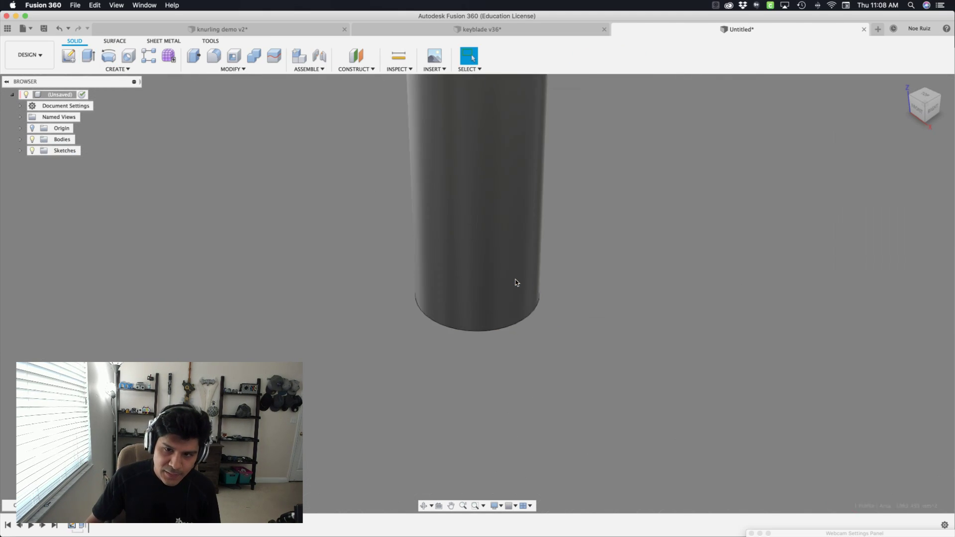
Start a Coil on the horizontal origin plane at the cylinder's base, with a 50 mm diameter circle centred on the origin.
scroll(558, 380, down, 5)
scroll(559, 384, down, 1)
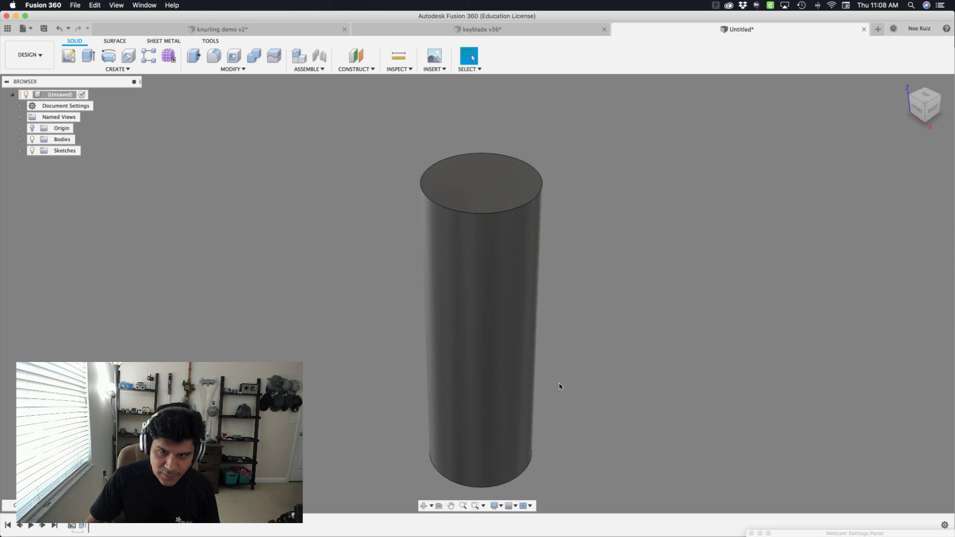
middle_drag(559, 384, 568, 348)
text(s)
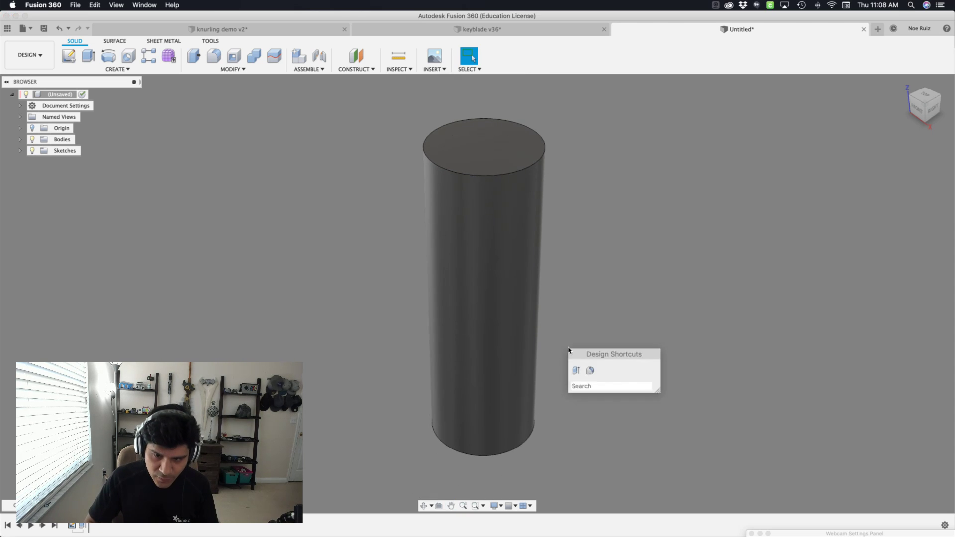
text(coi)
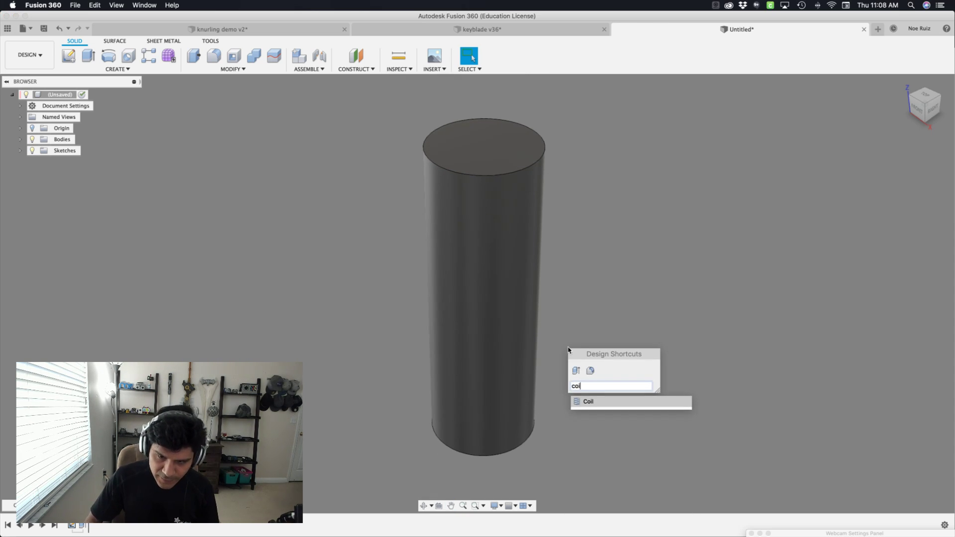
key(Return)
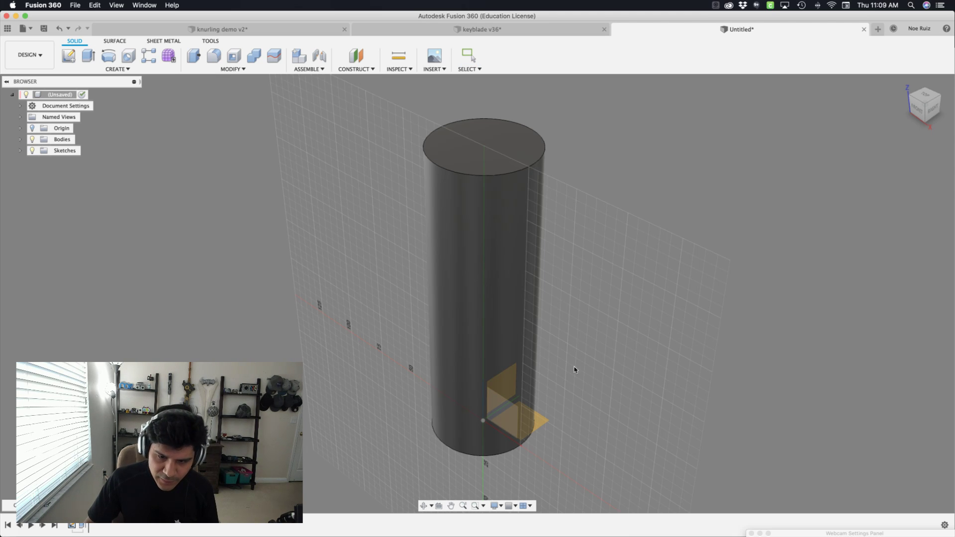
shift+middle_drag(574, 370, 576, 294)
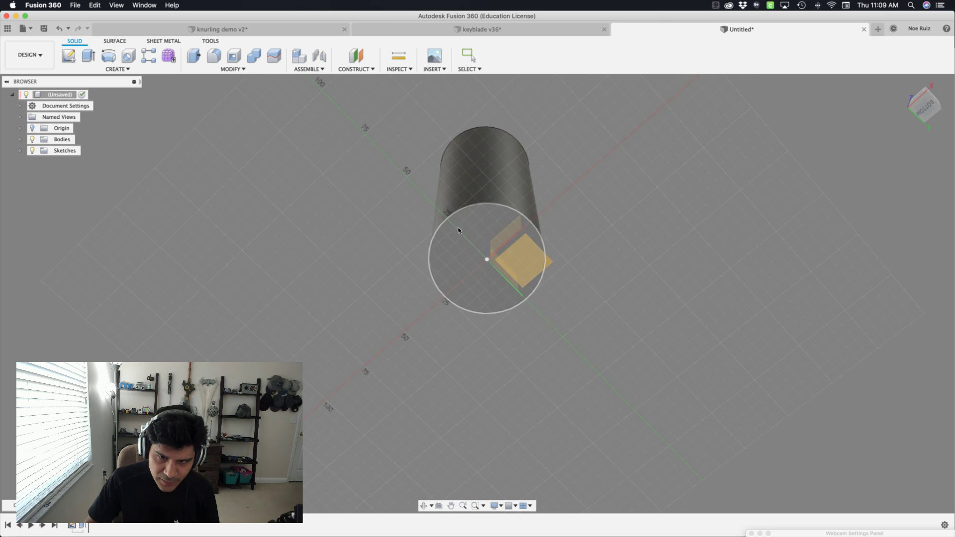
click(476, 247)
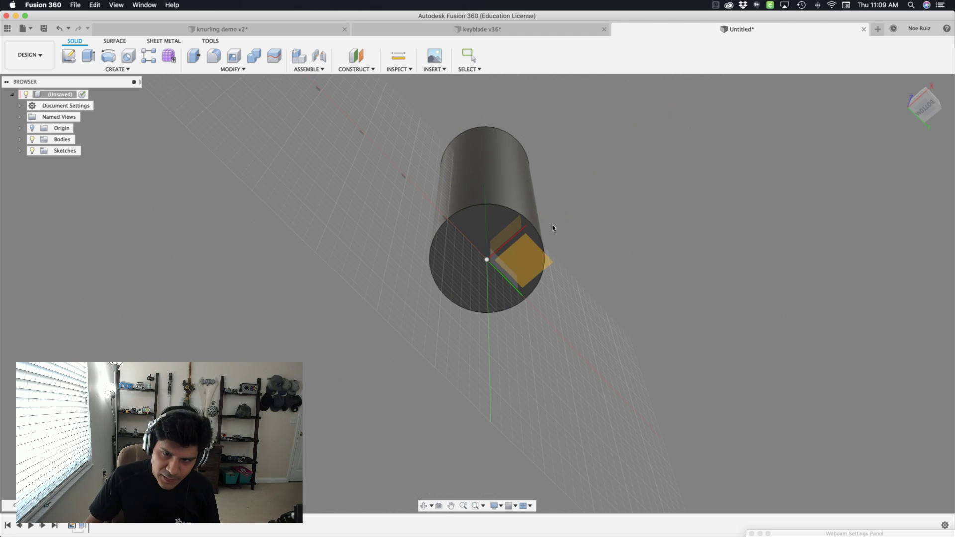
shift+middle_drag(564, 225, 542, 323)
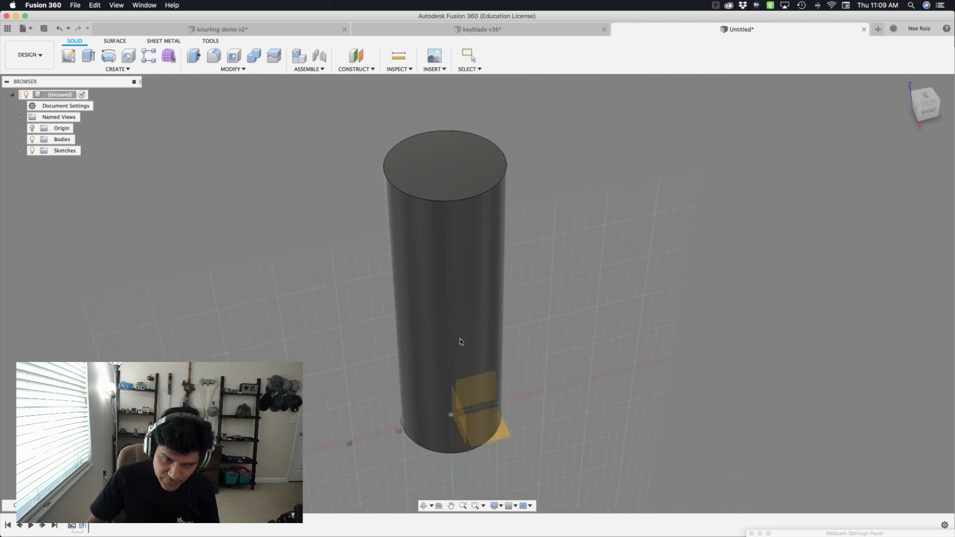
click(508, 436)
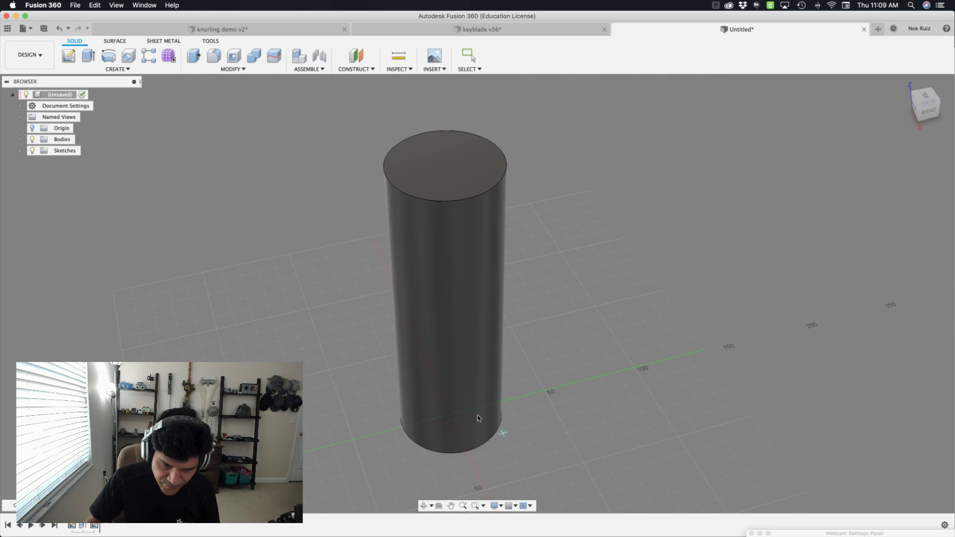
key(c)
click(451, 414)
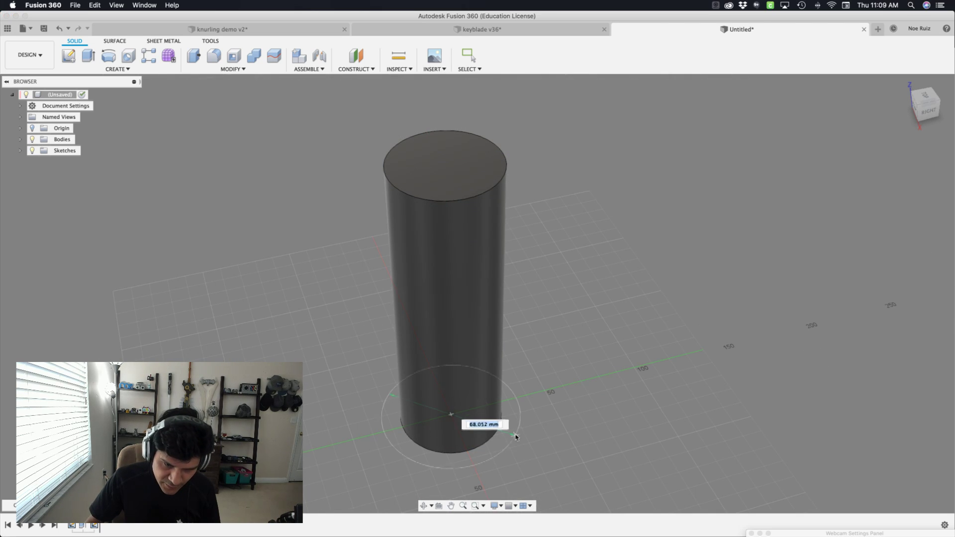
text(50)
key(Return)
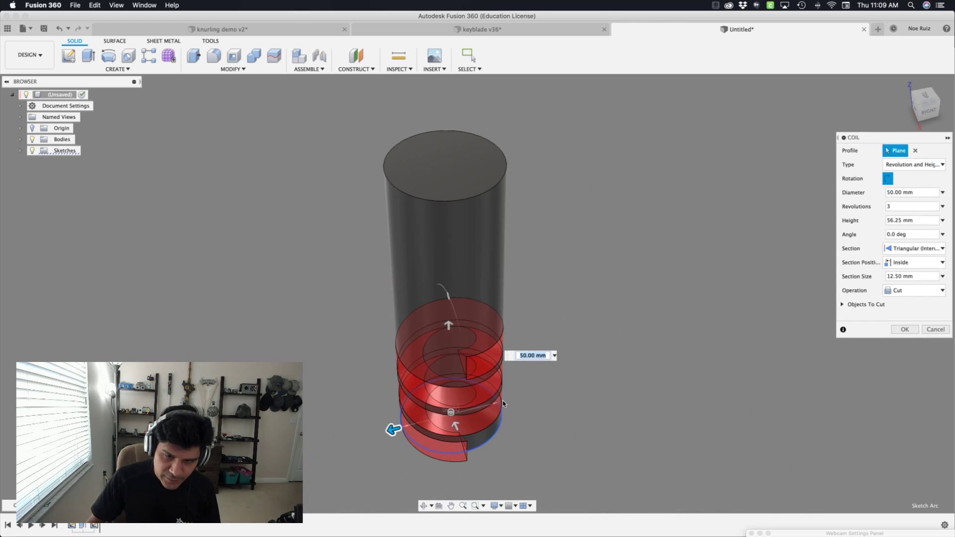
Set the coil's height to 150 mm and check how its upper end meets the cylinder's top face.
shift+middle_drag(622, 324, 641, 304)
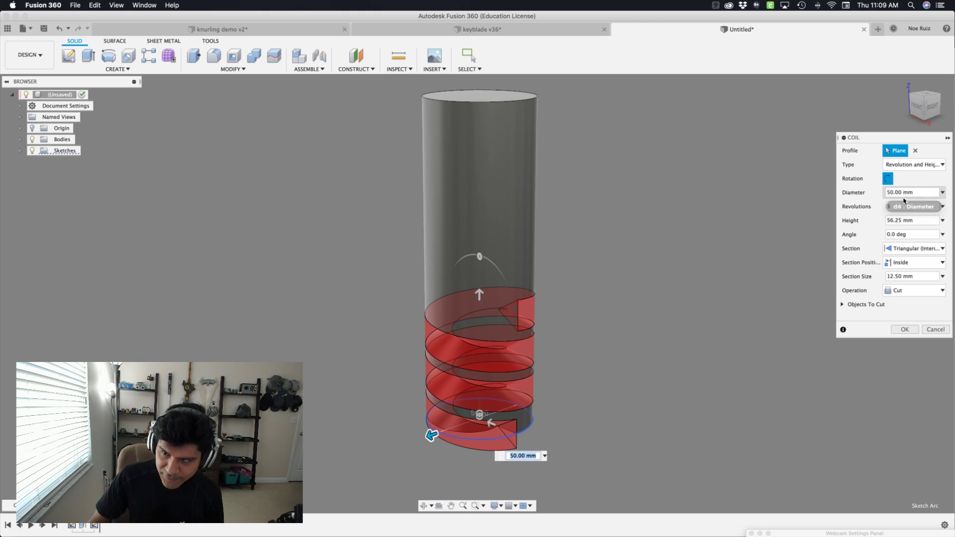
drag(891, 209, 870, 209)
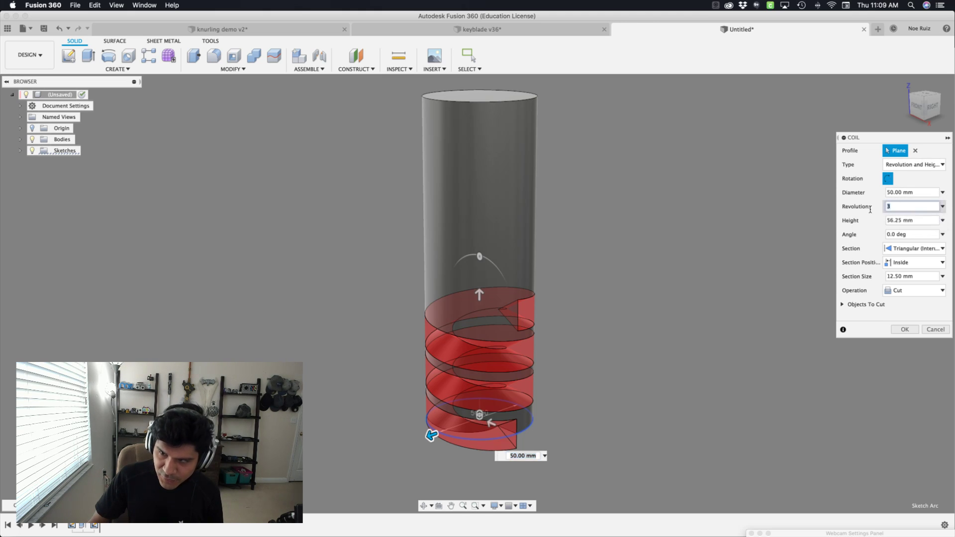
click(896, 222)
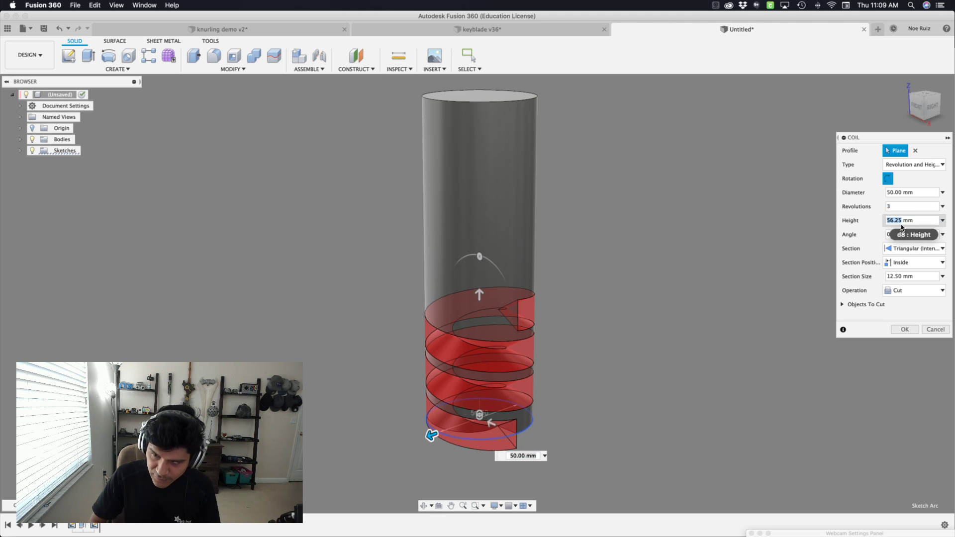
text(150)
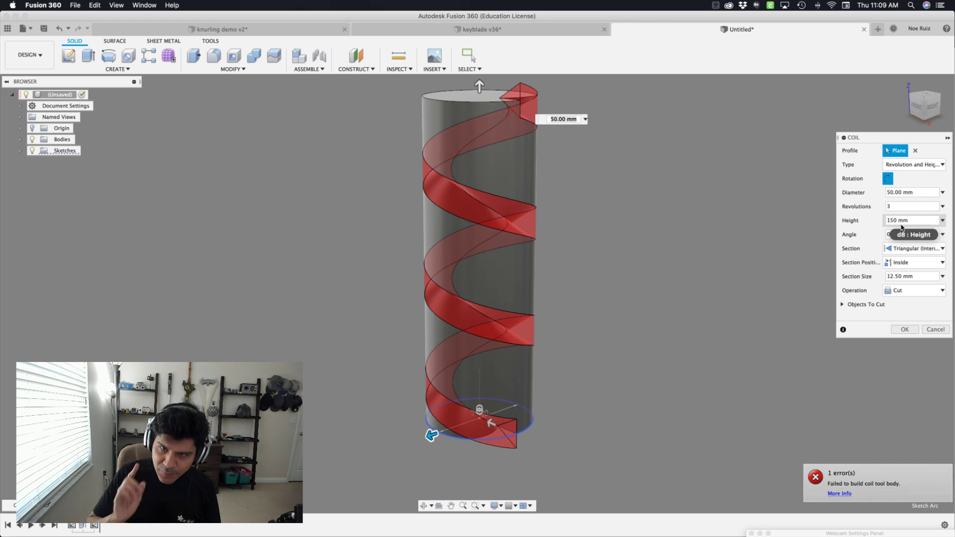
shift+middle_drag(720, 208, 637, 222)
scroll(338, 111, up, 8)
middle_drag(316, 117, 313, 212)
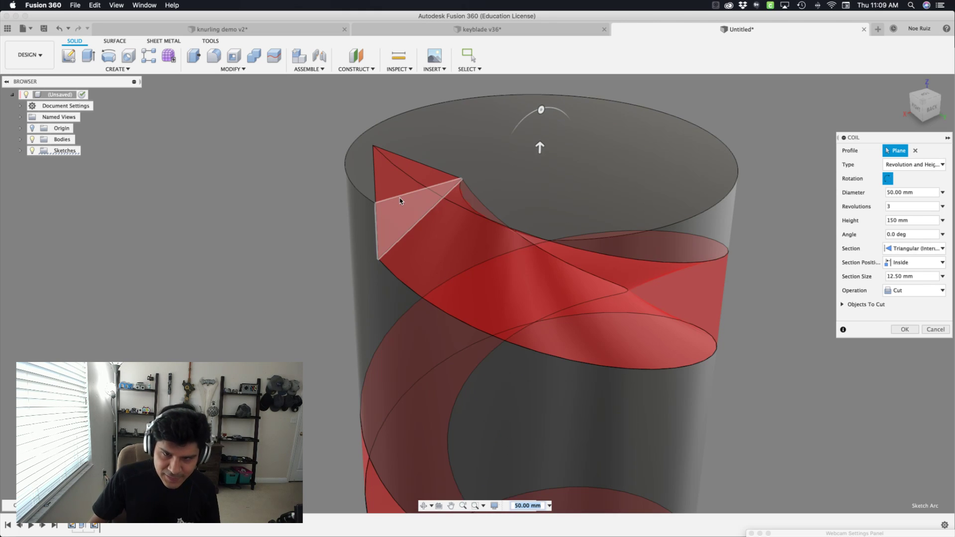
Set the coil's height to 154 mm and its section size to 1 mm.
click(898, 223)
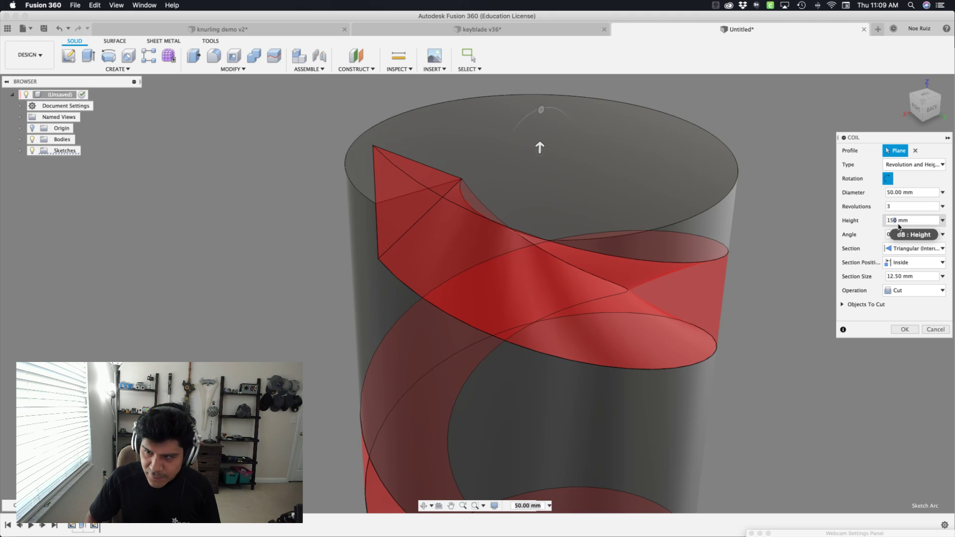
text(4)
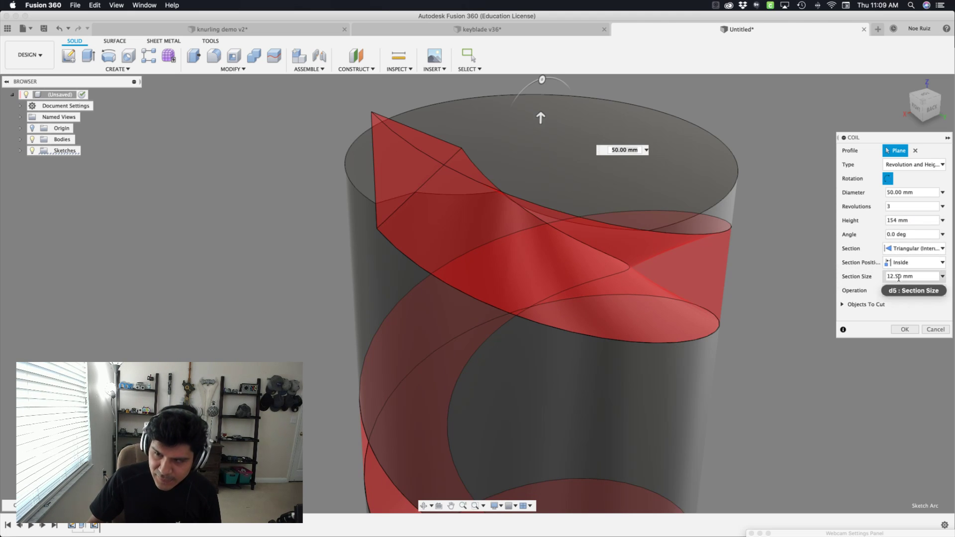
double_click(901, 277)
text(1)
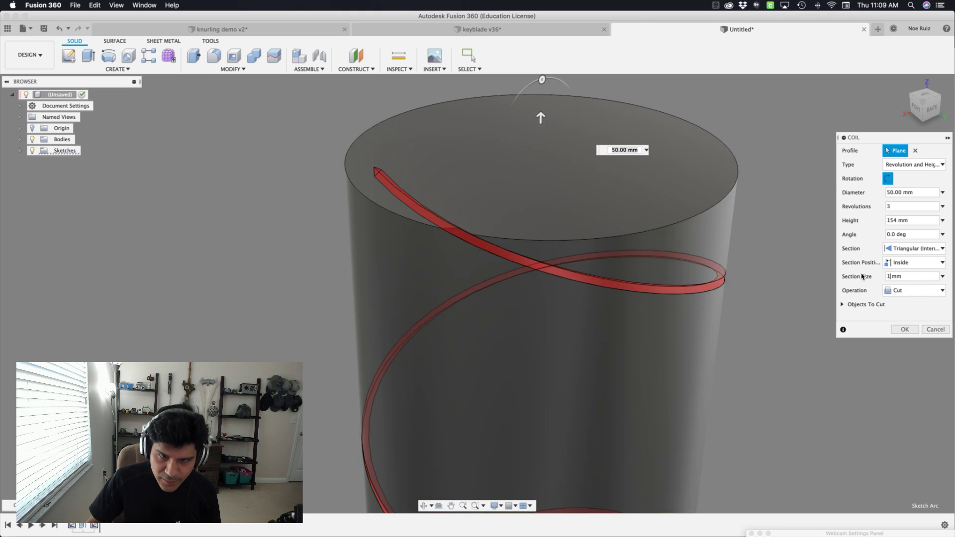
Set the coil's height to 152 mm and check its upper end against the cylinder's top edge.
double_click(893, 221)
text(152)
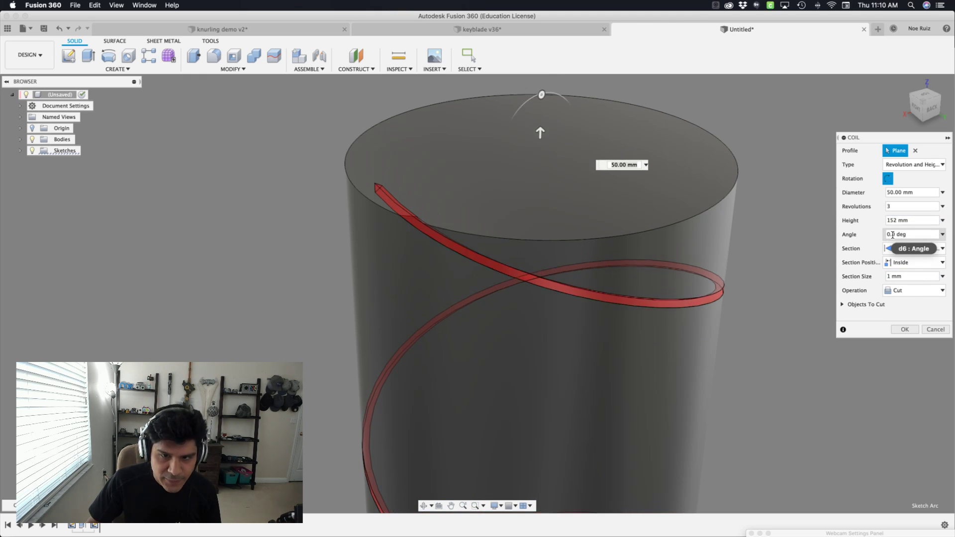
scroll(403, 229, up, 6)
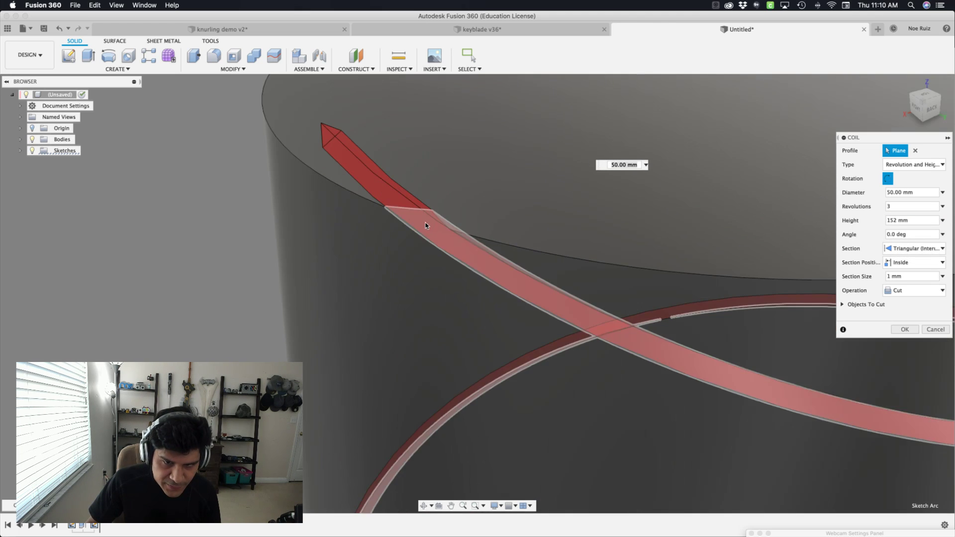
scroll(598, 310, down, 10)
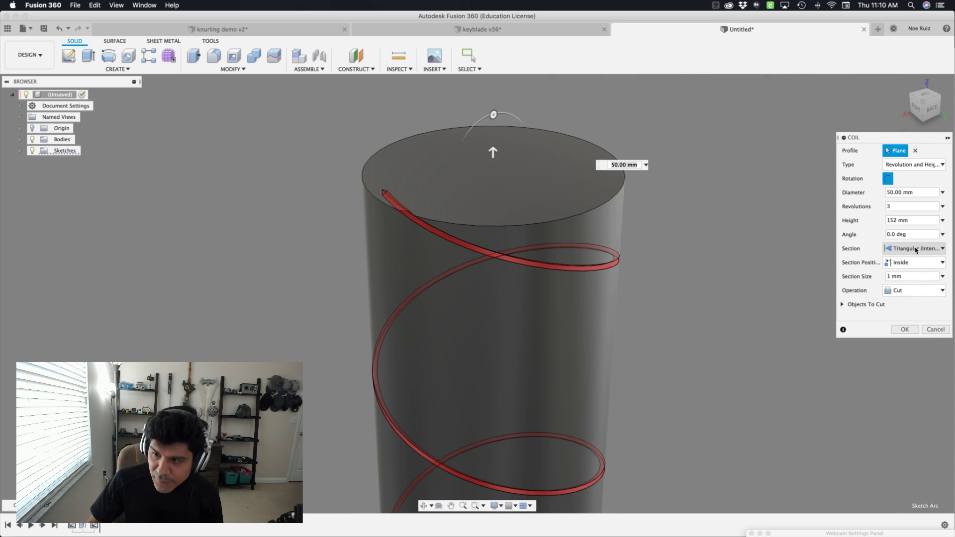
Cut the coil groove into the cylinder with a Triangular (Internal) section positioned Inside.
click(912, 262)
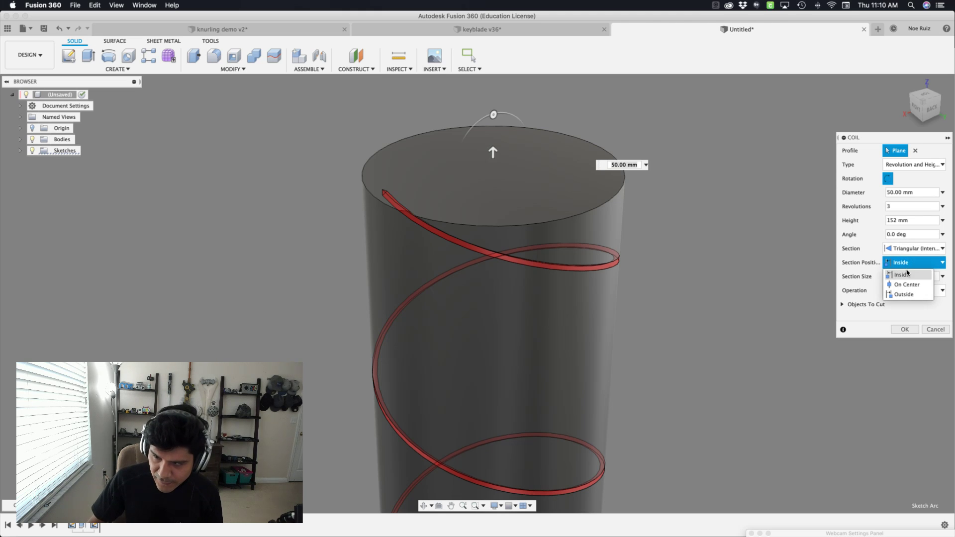
click(911, 249)
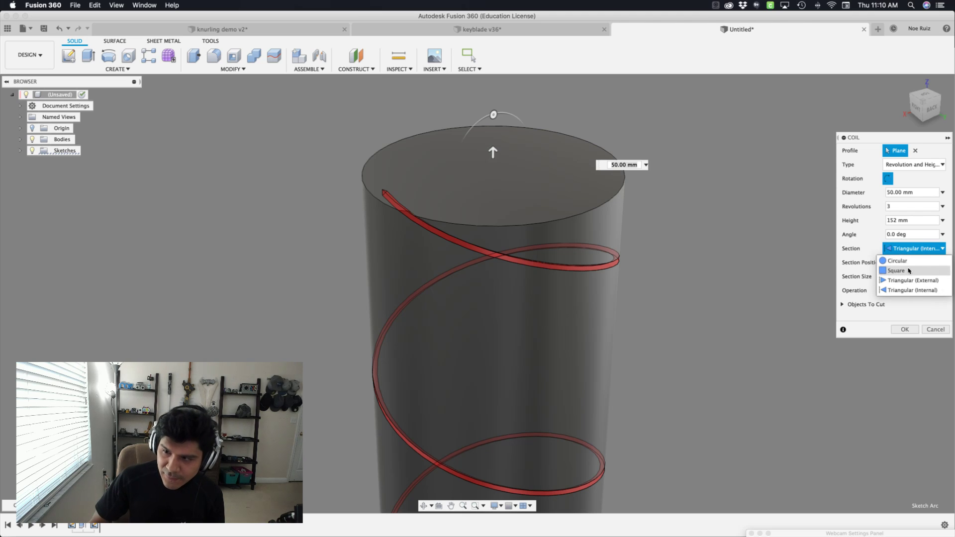
click(924, 291)
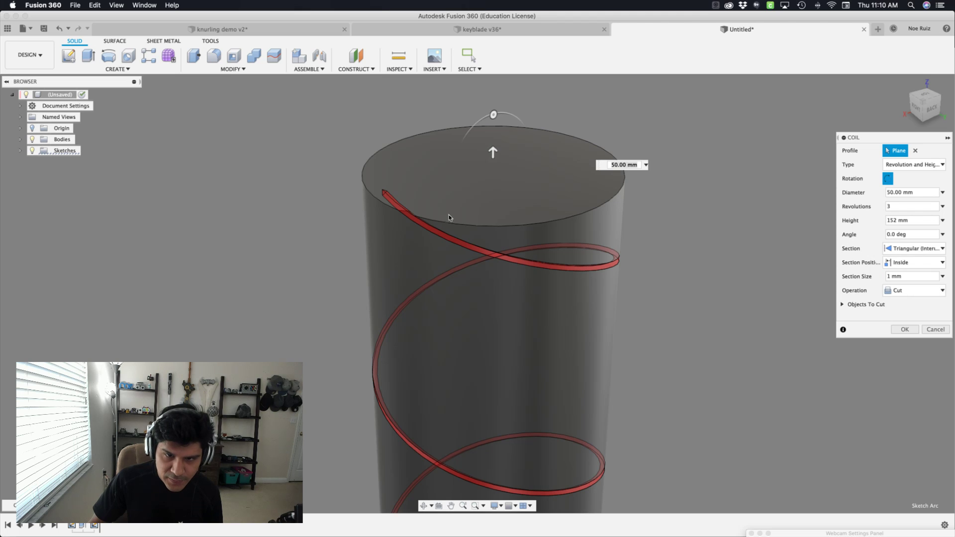
scroll(581, 242, down, 5)
scroll(631, 398, up, 4)
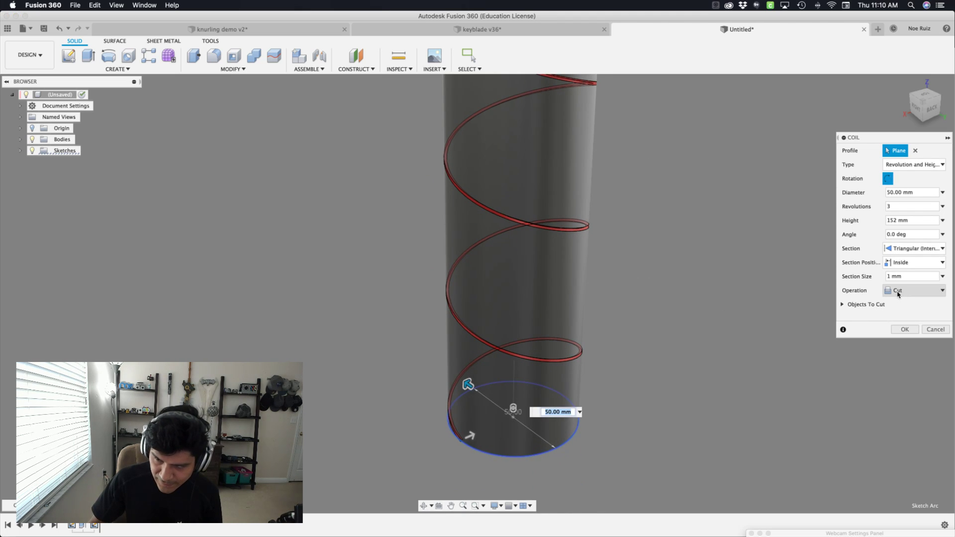
click(900, 330)
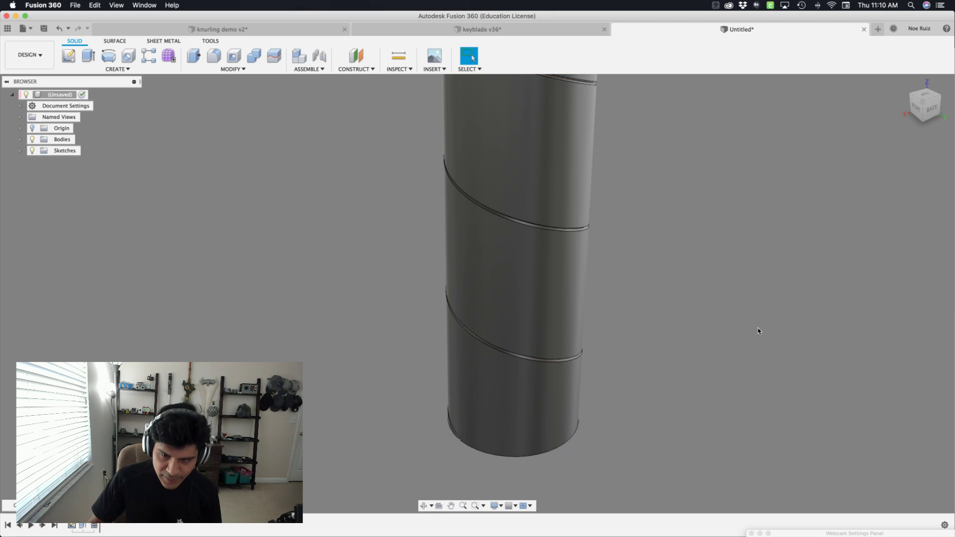
Inspect where the groove begins at the cylinder's bottom edge, including the small triangular end face.
shift+middle_drag(695, 219, 769, 180)
scroll(603, 353, up, 10)
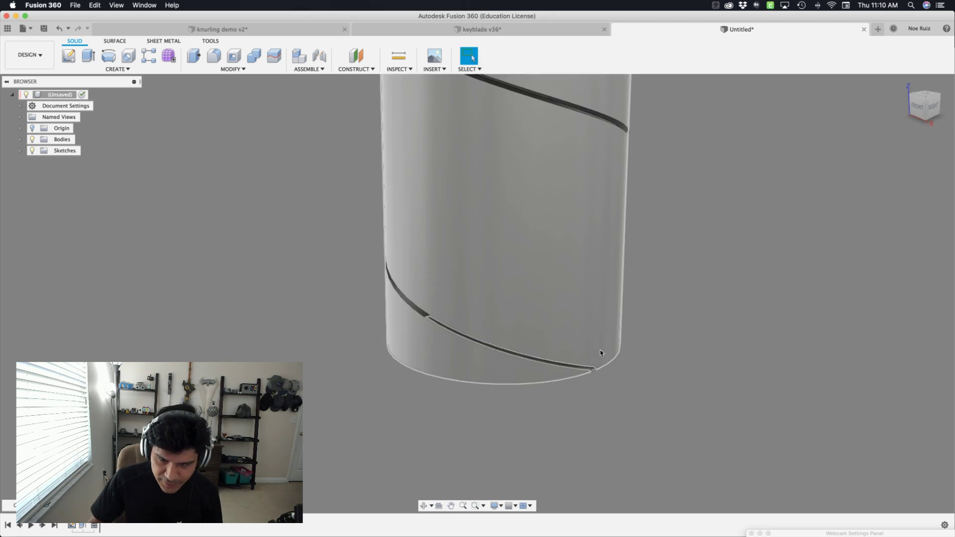
shift+middle_drag(599, 378, 562, 458)
scroll(562, 452, up, 3)
click(561, 449)
scroll(561, 448, down, 5)
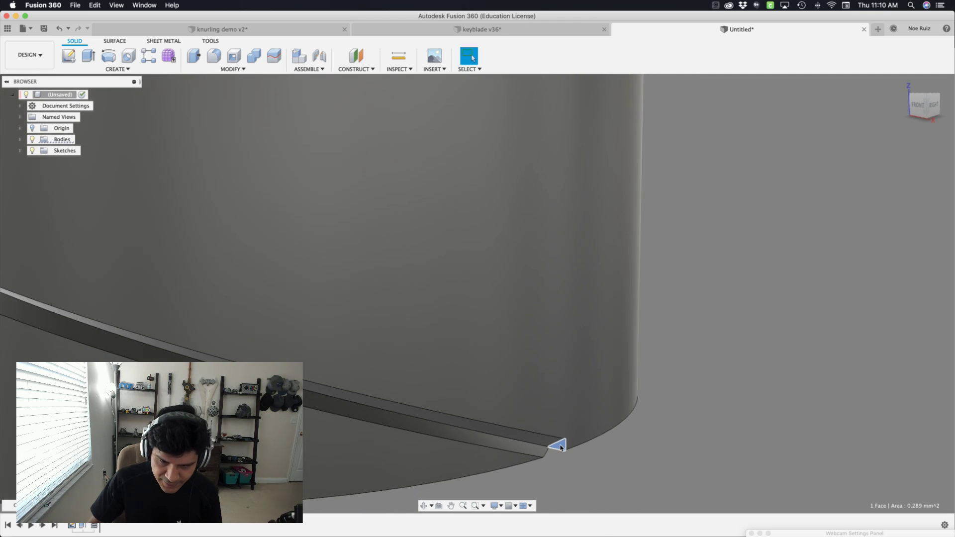
middle_drag(720, 449, 737, 431)
click(469, 471)
Edit the cylinder's extrusion to start from an offset plane 2 mm above the profile and check the groove's lower end.
double_click(72, 525)
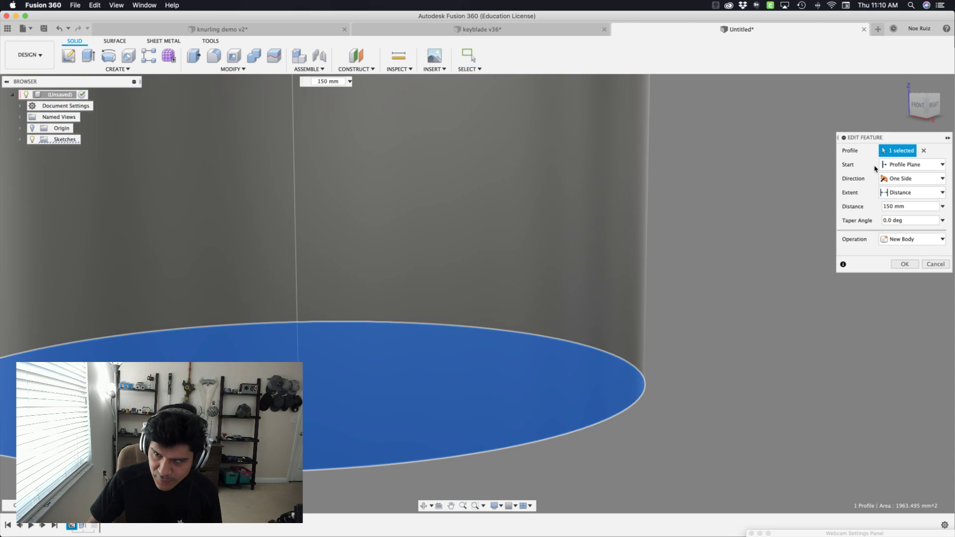
click(886, 165)
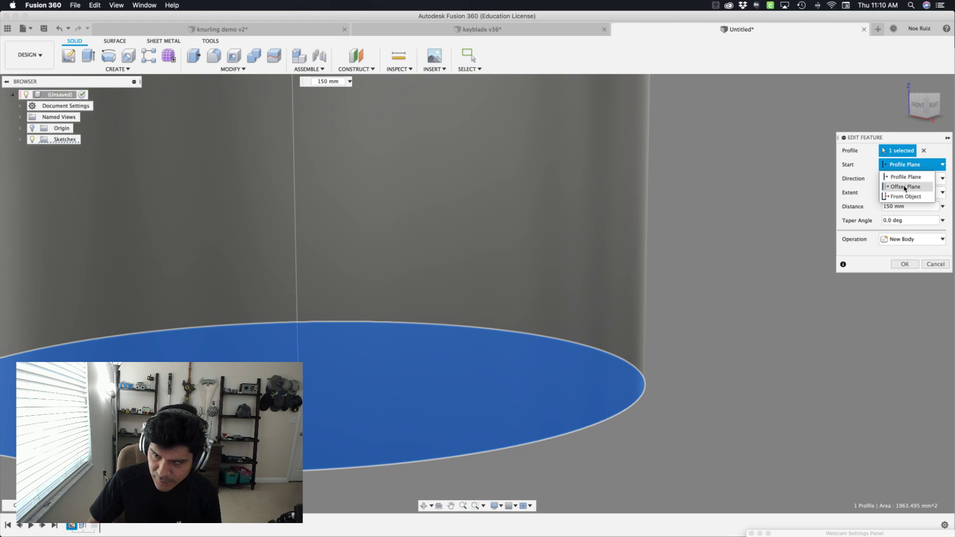
click(901, 187)
drag(886, 179, 874, 186)
text(2)
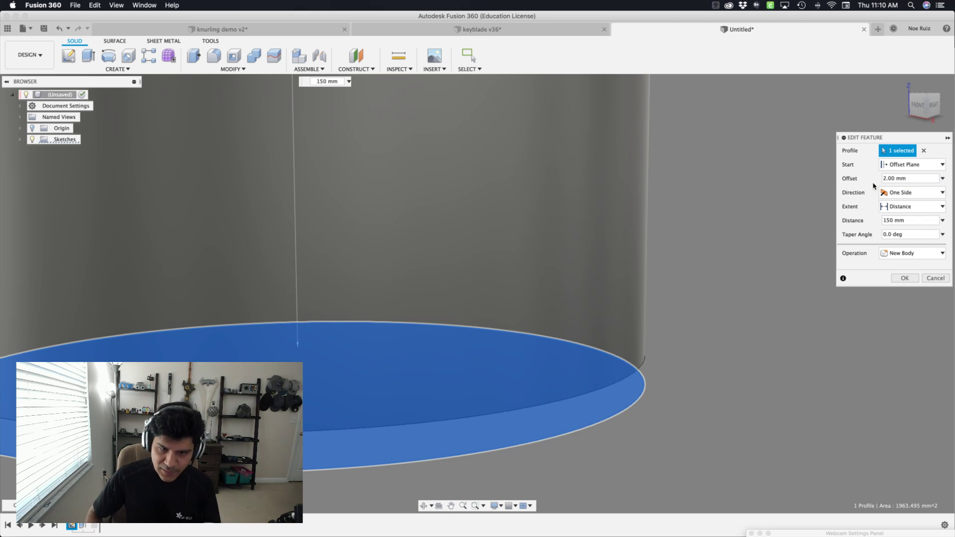
key(Return)
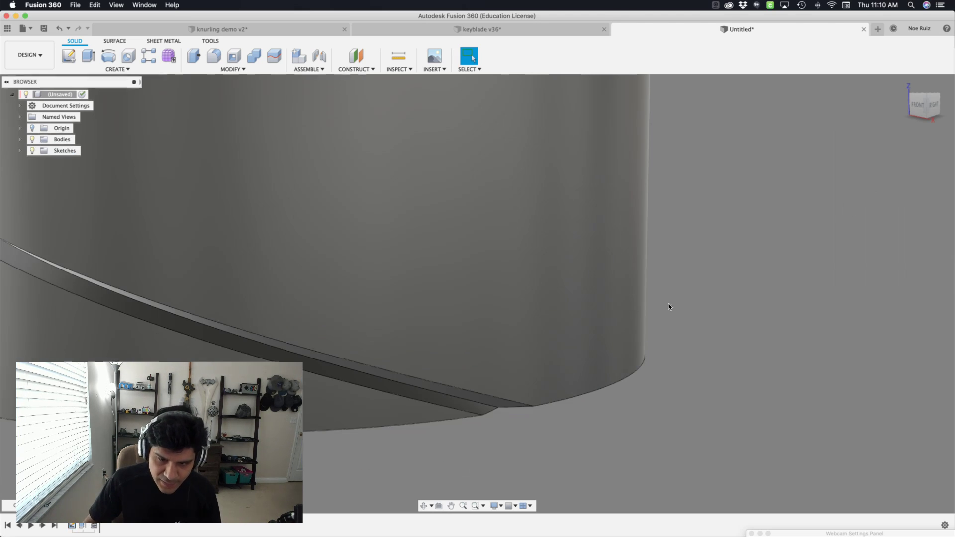
scroll(509, 410, down, 8)
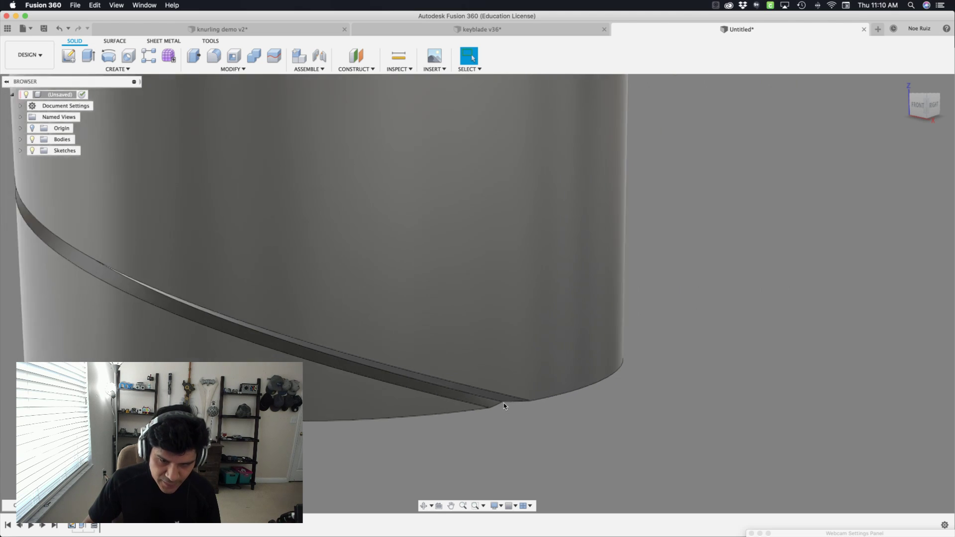
scroll(503, 406, down, 5)
Check the groove's upper end at the cylinder's top edge and edit the coil's height to 154 mm.
middle_drag(571, 228, 602, 254)
scroll(603, 254, down, 3)
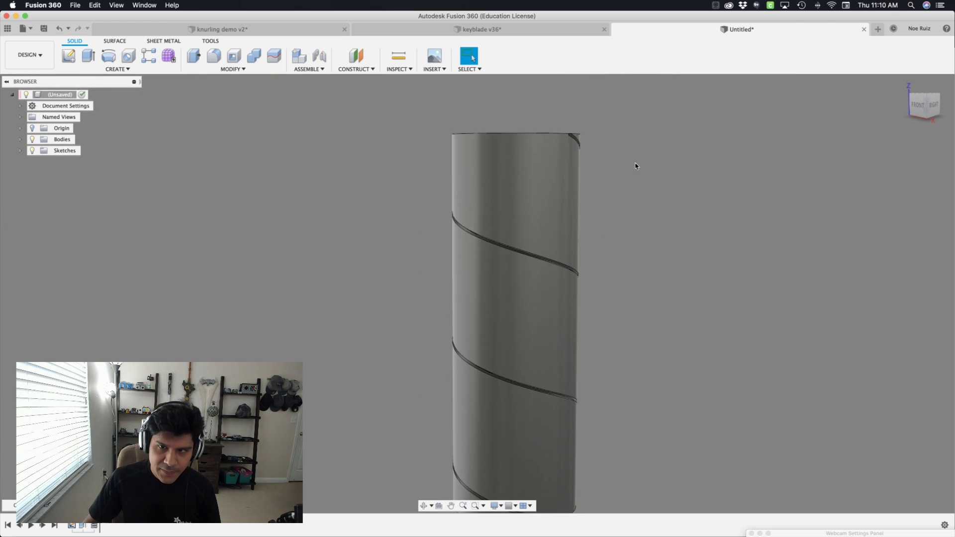
scroll(636, 165, up, 3)
shift+middle_drag(637, 165, 465, 164)
scroll(465, 165, up, 5)
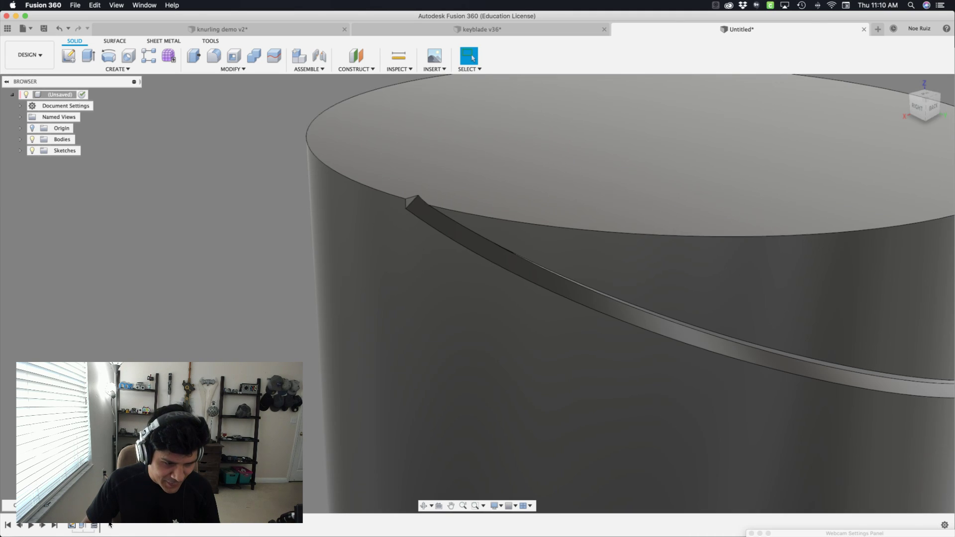
double_click(94, 525)
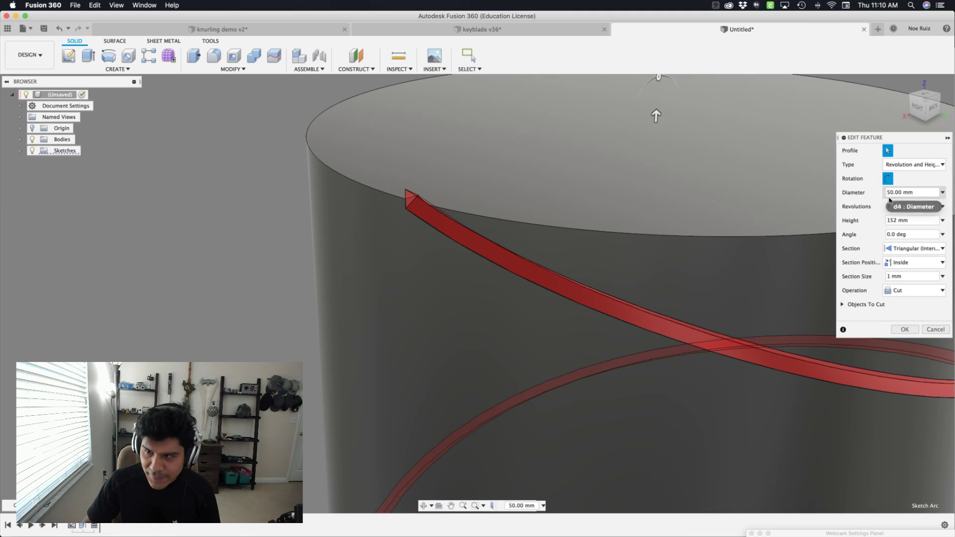
drag(896, 226, 894, 227)
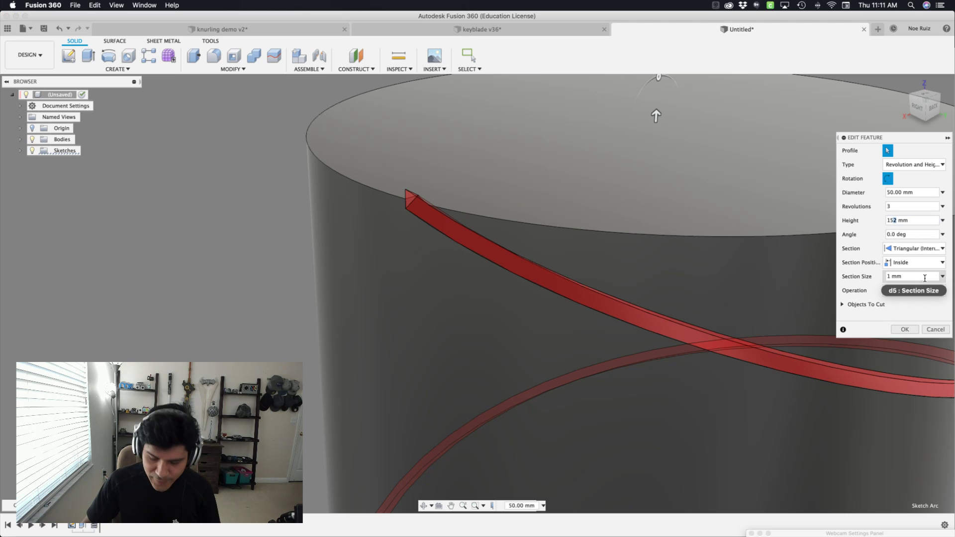
key(BackSpace)
text(4)
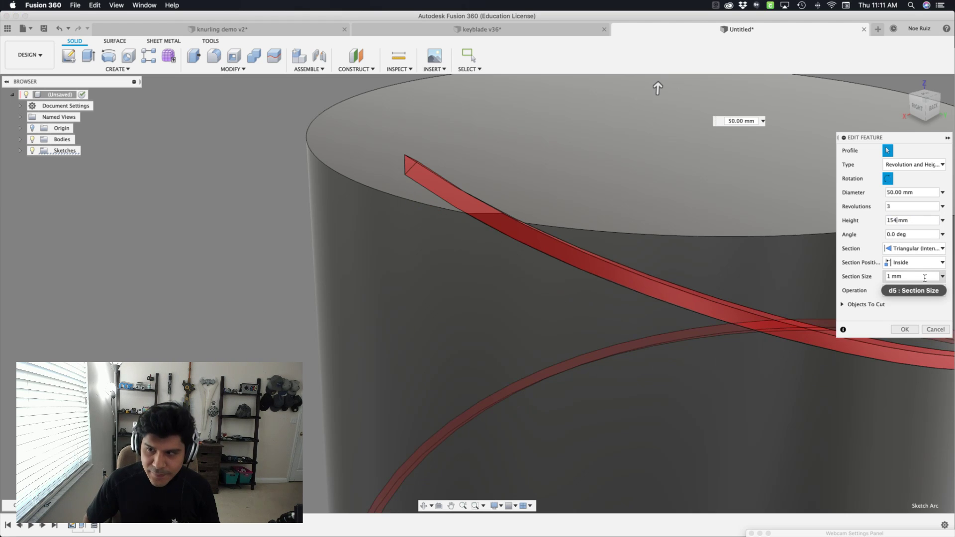
key(Return)
Start a Circular Pattern of features with the coil groove as the object.
scroll(639, 226, down, 10)
middle_drag(749, 282, 646, 192)
scroll(645, 191, down, 4)
text(s)
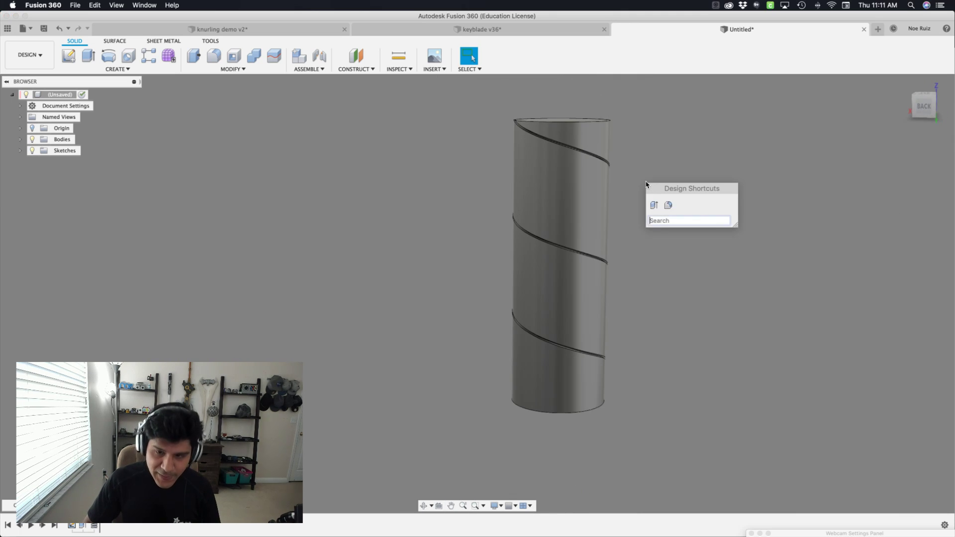
text(ci)
key(Down)
key(Down)
key(Return)
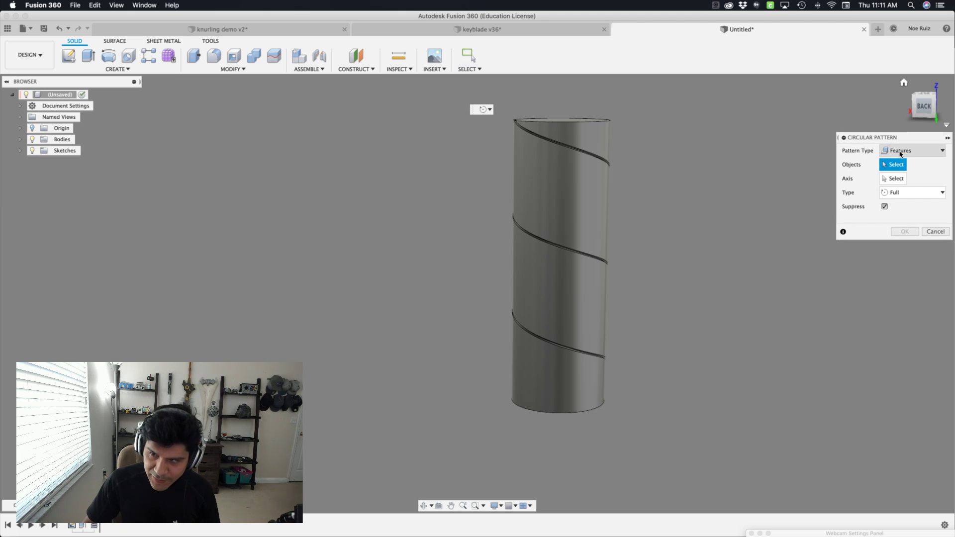
click(93, 527)
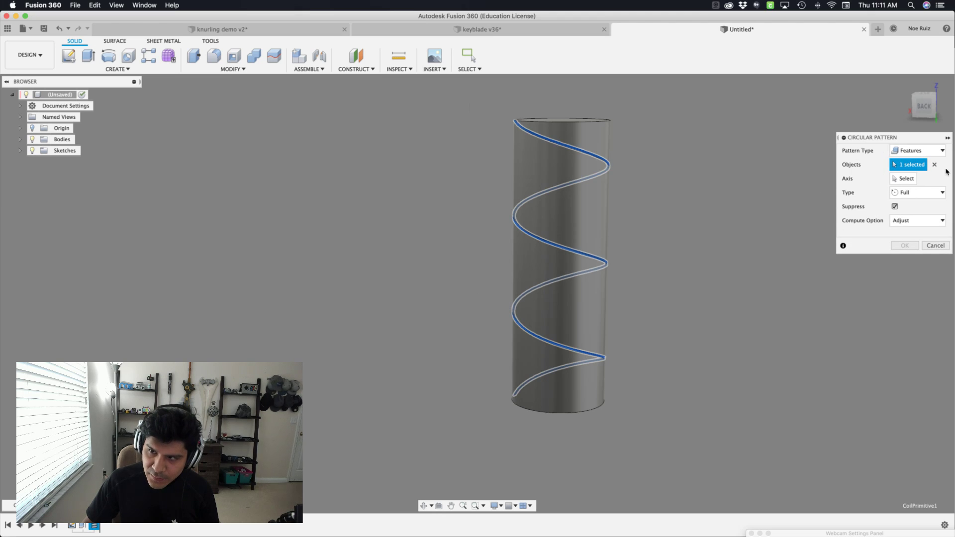
Pattern the coil groove fully around the Z axis with a quantity of 6.
click(906, 179)
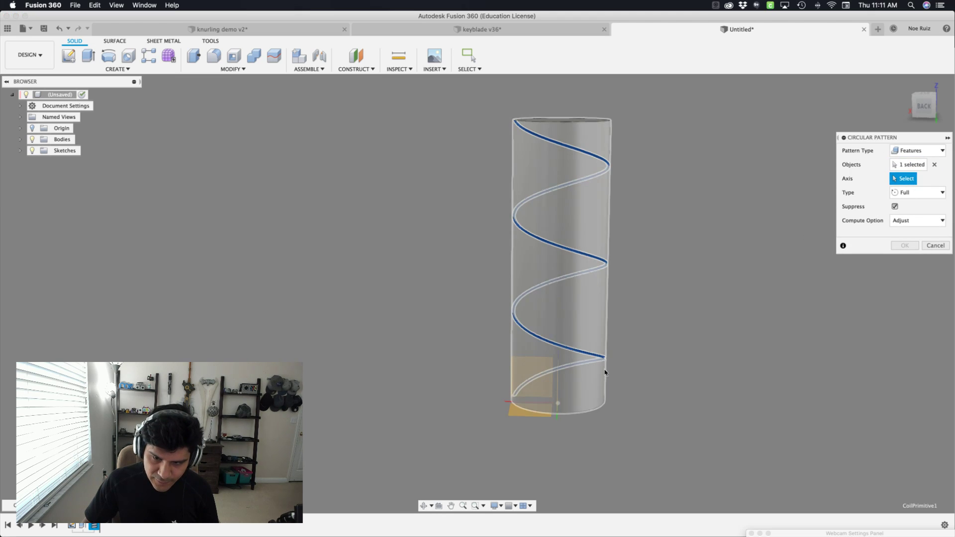
shift+middle_drag(626, 359, 565, 391)
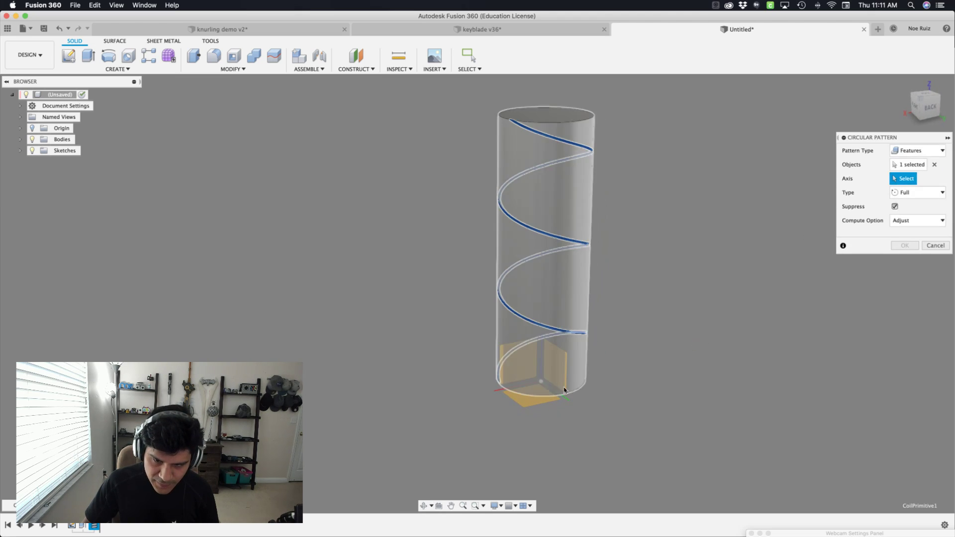
click(541, 357)
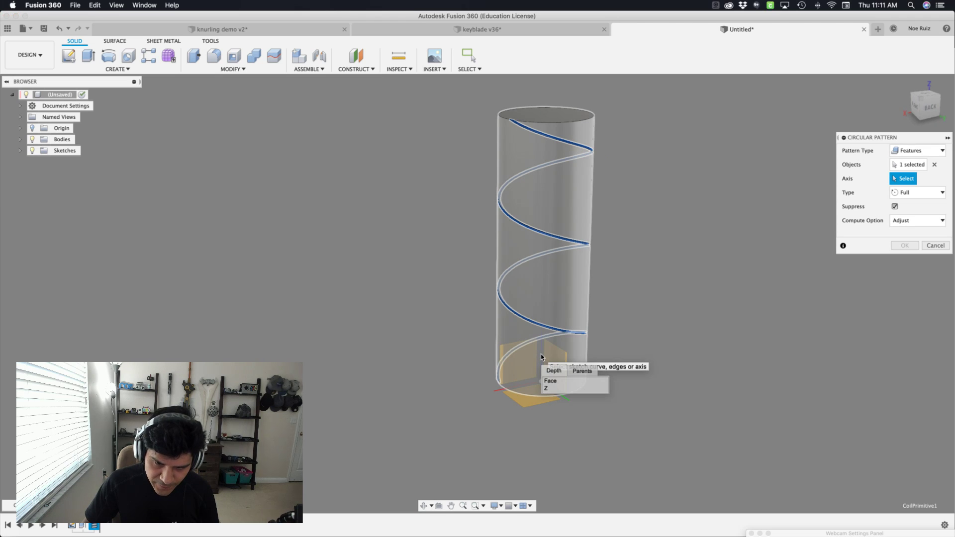
click(552, 388)
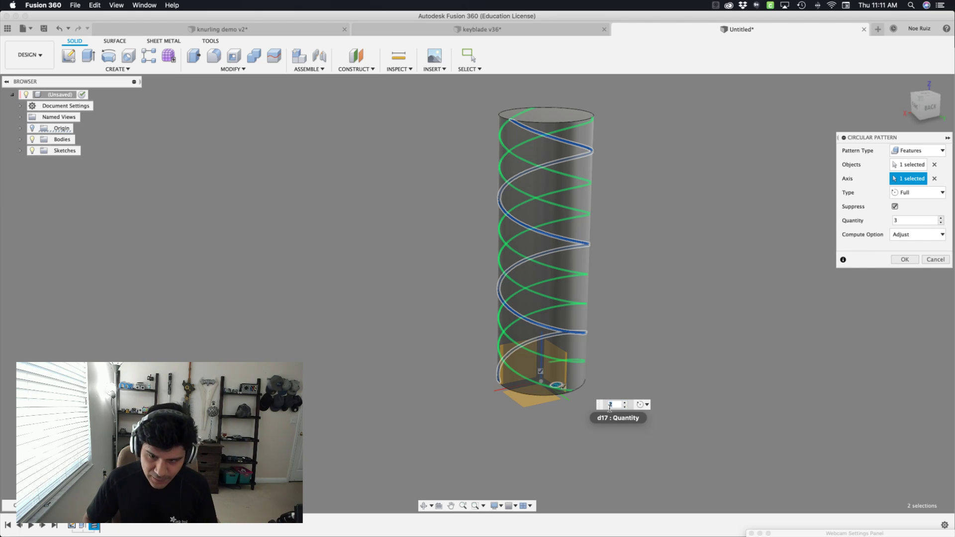
text(6)
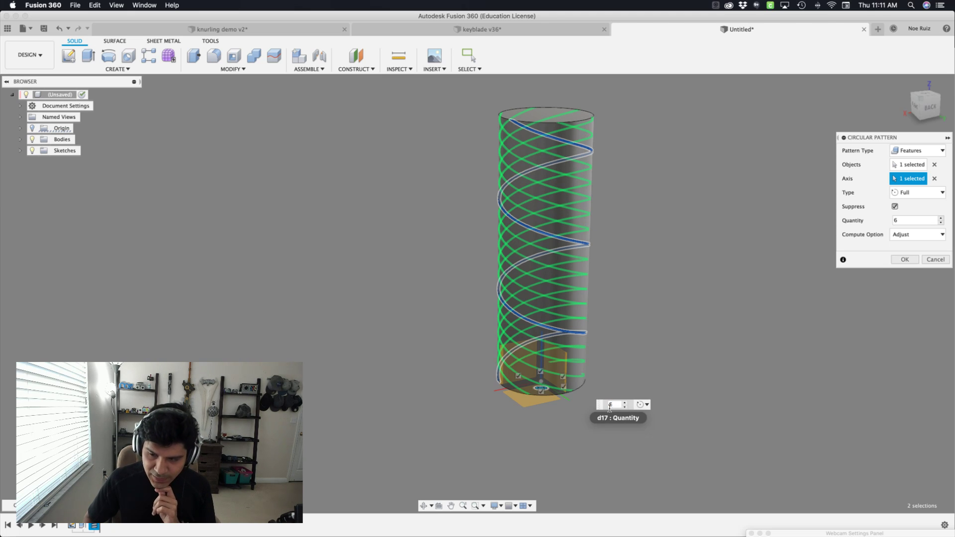
key(Return)
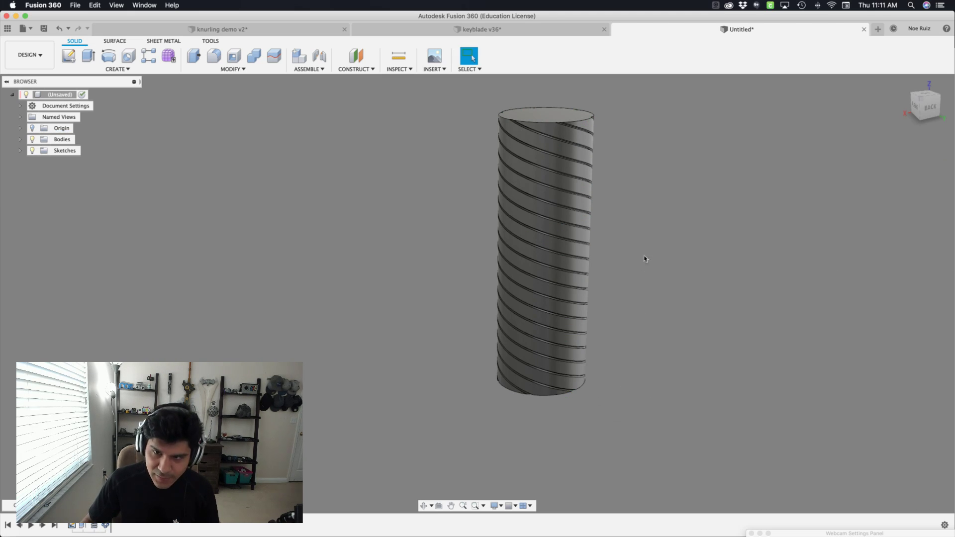
Start a second Coil on the horizontal origin plane at the cylinder's base, with a 50 mm diameter circle centred on the origin.
shift+middle_drag(645, 258, 549, 274)
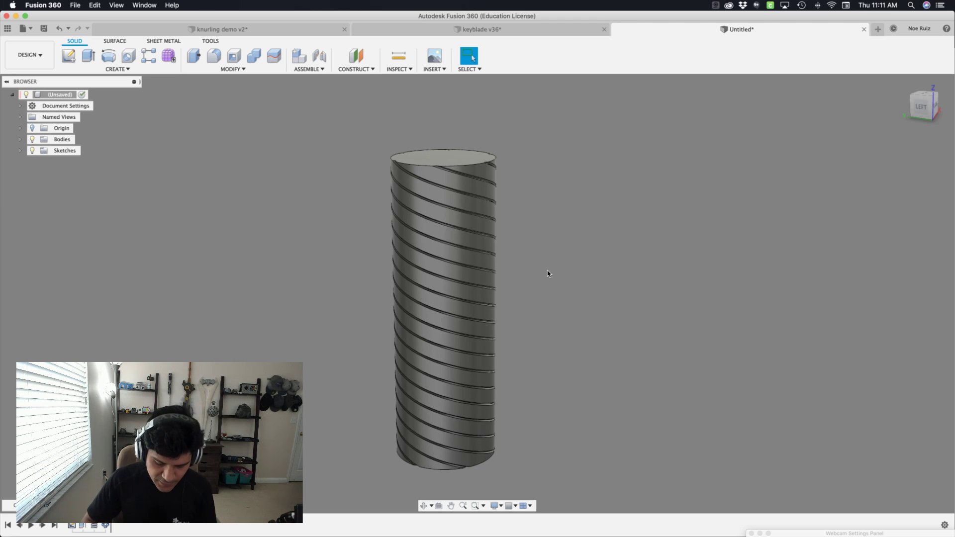
text(sci)
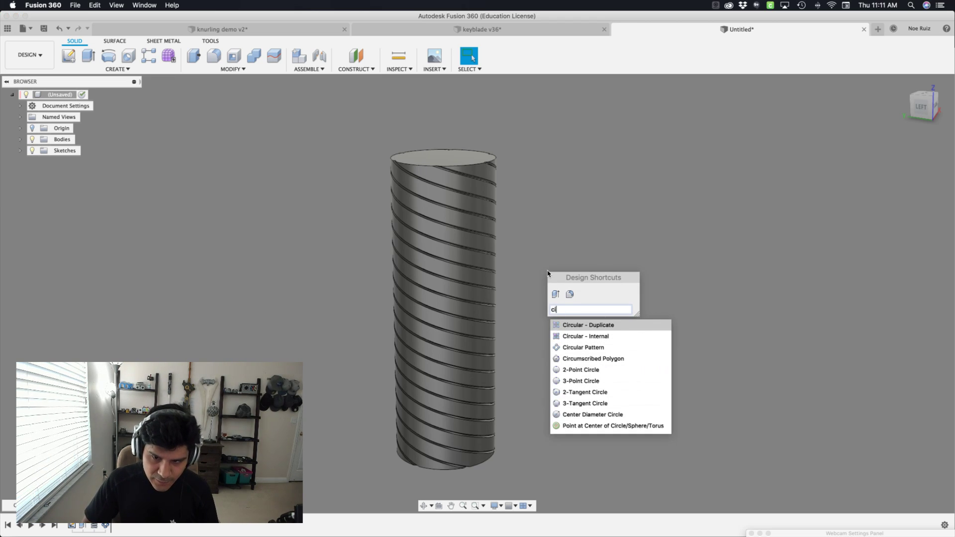
key(BackSpace)
text(oil)
key(Return)
shift+middle_drag(309, 372, 342, 380)
shift+middle_drag(266, 414, 328, 438)
click(486, 434)
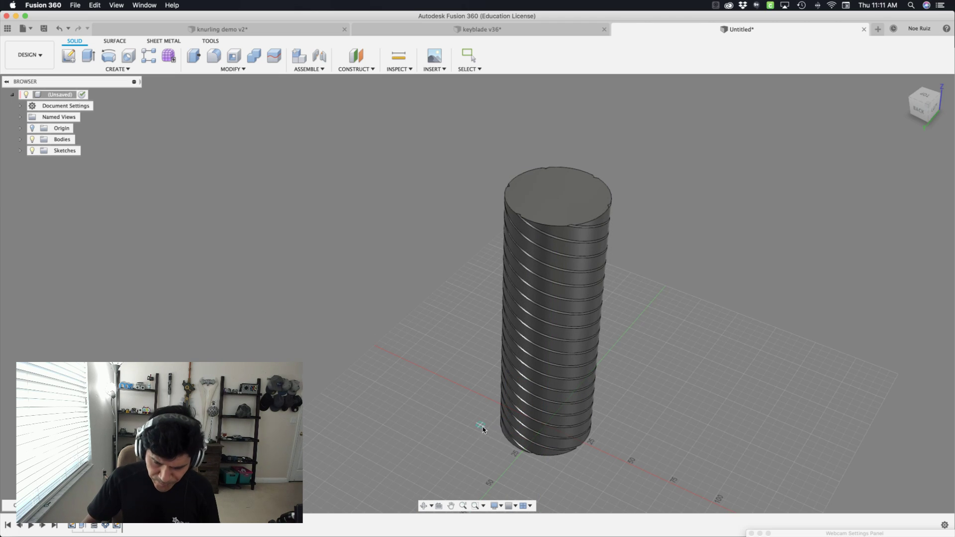
click(545, 425)
text(50)
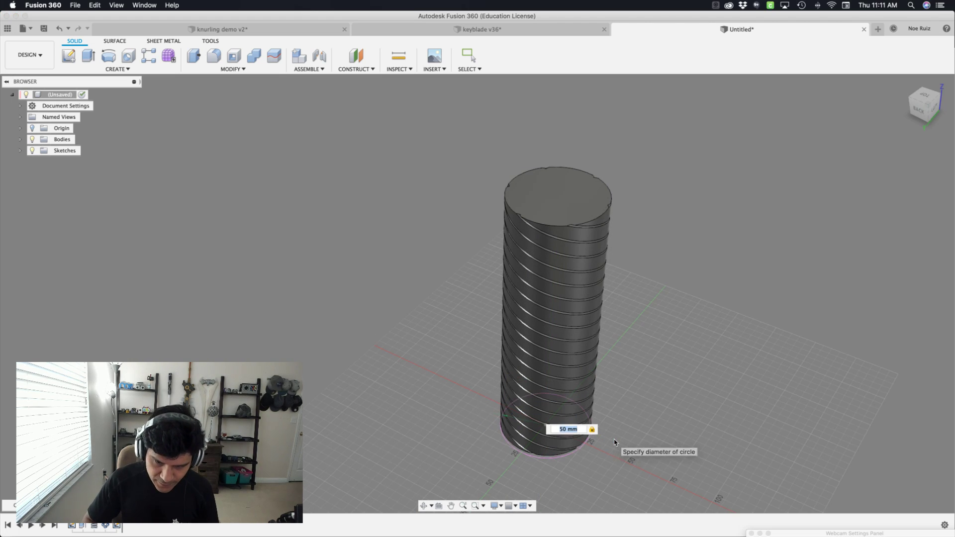
key(Tab)
key(Return)
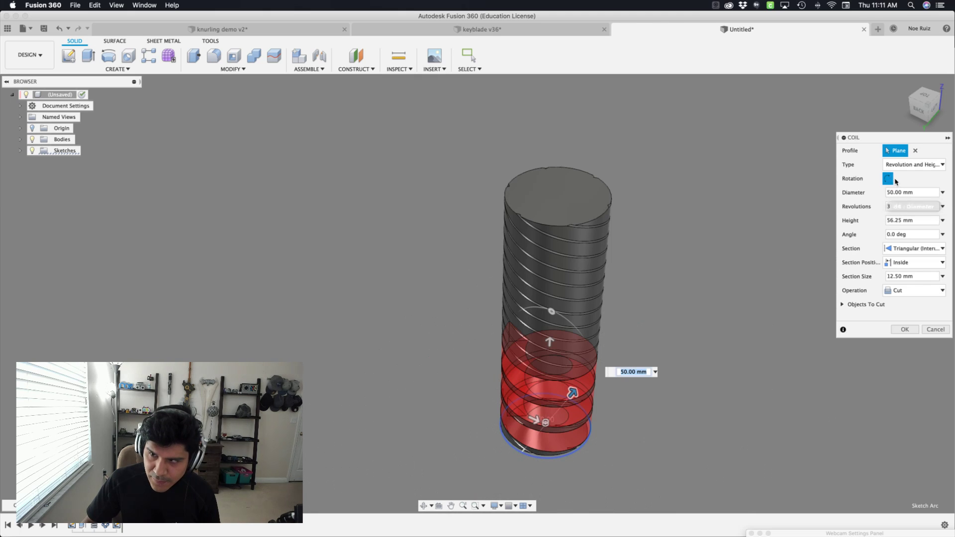
Set the second coil's height to 154 mm and its section size to 1 mm.
double_click(894, 220)
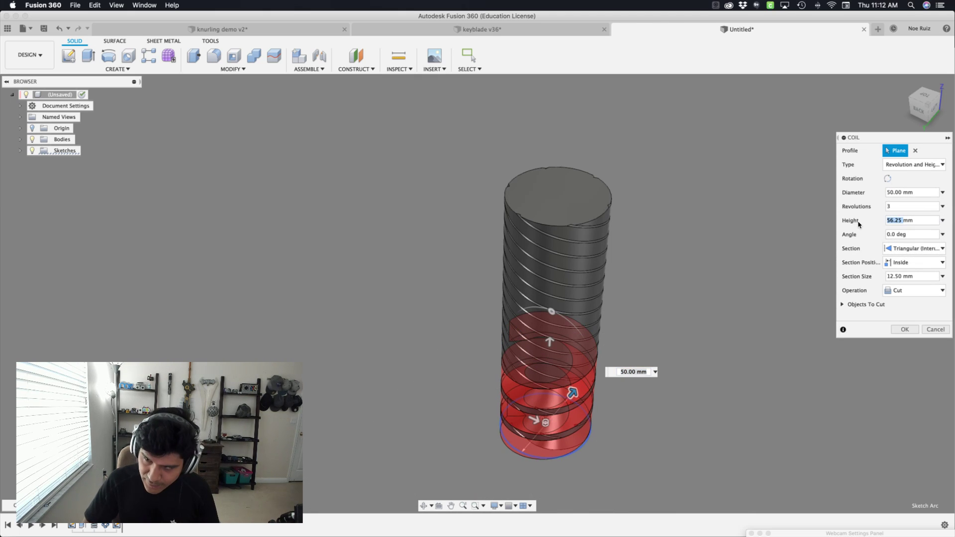
text(154)
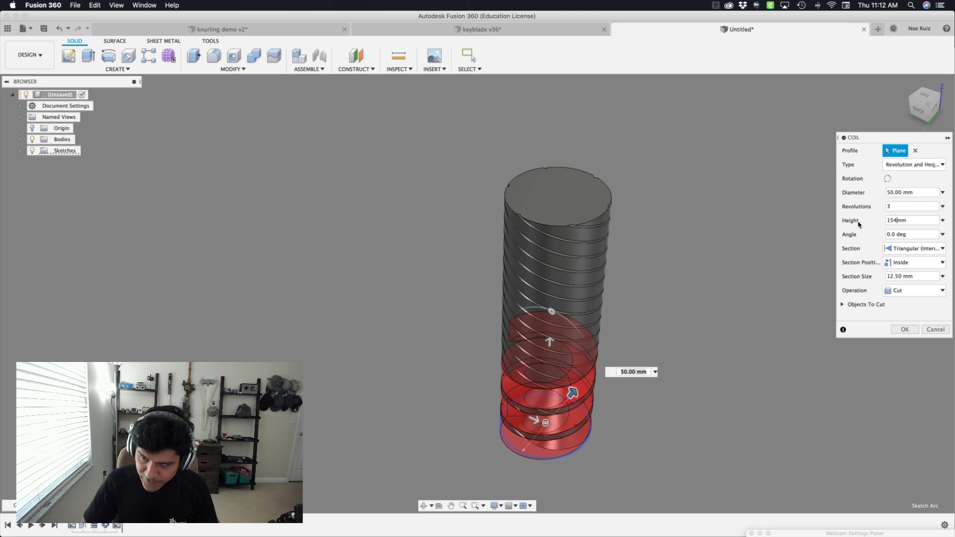
key(Tab)
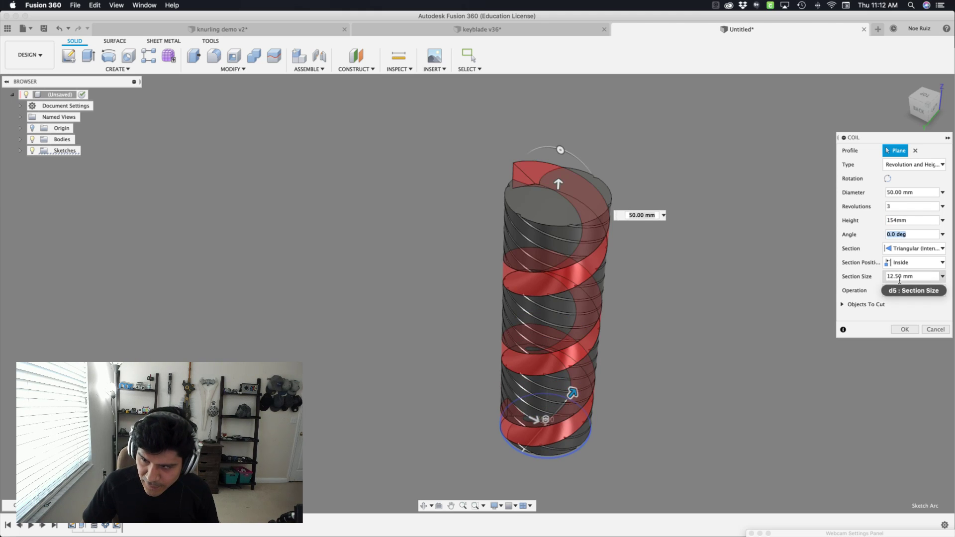
drag(901, 278, 833, 273)
text(1)
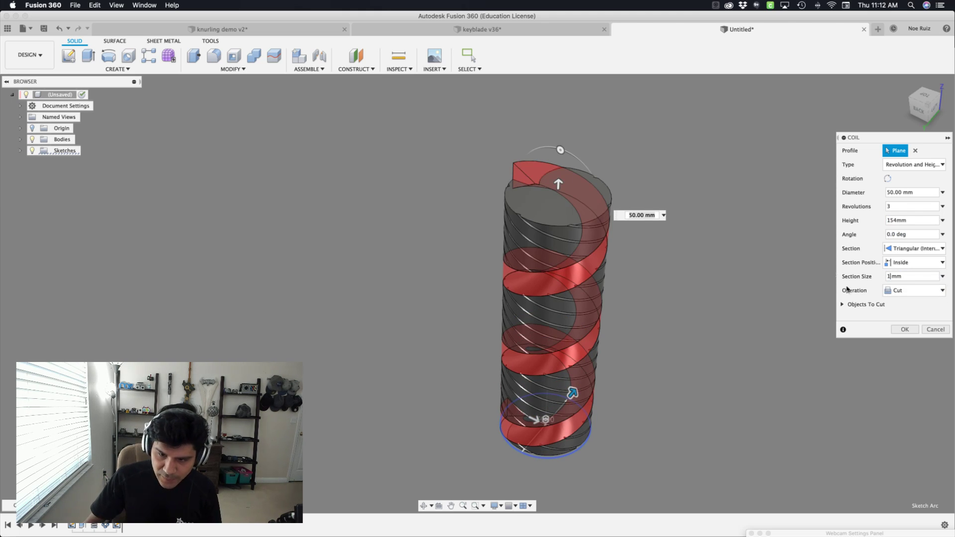
Apply the second coil with its 1 mm internal triangular section as a cut into the cylinder.
key(Return)
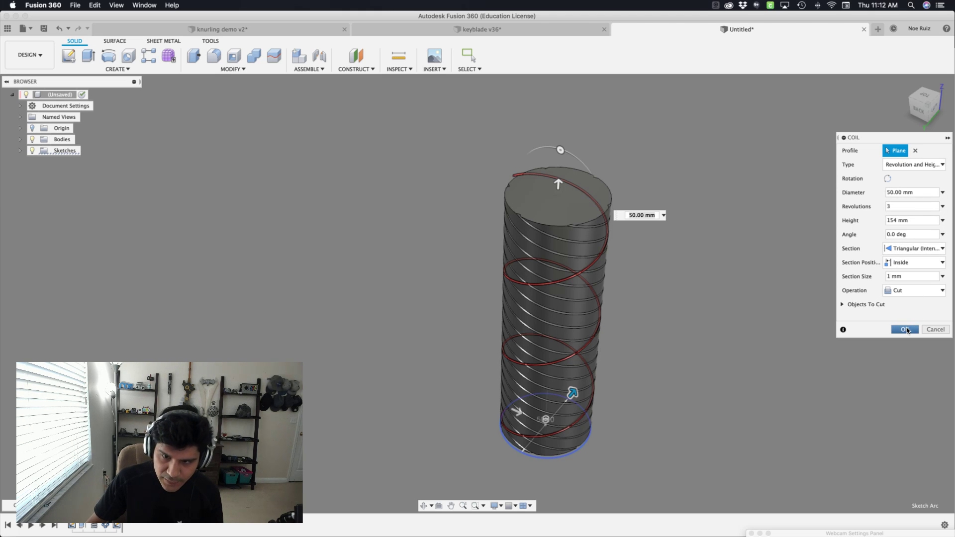
click(907, 329)
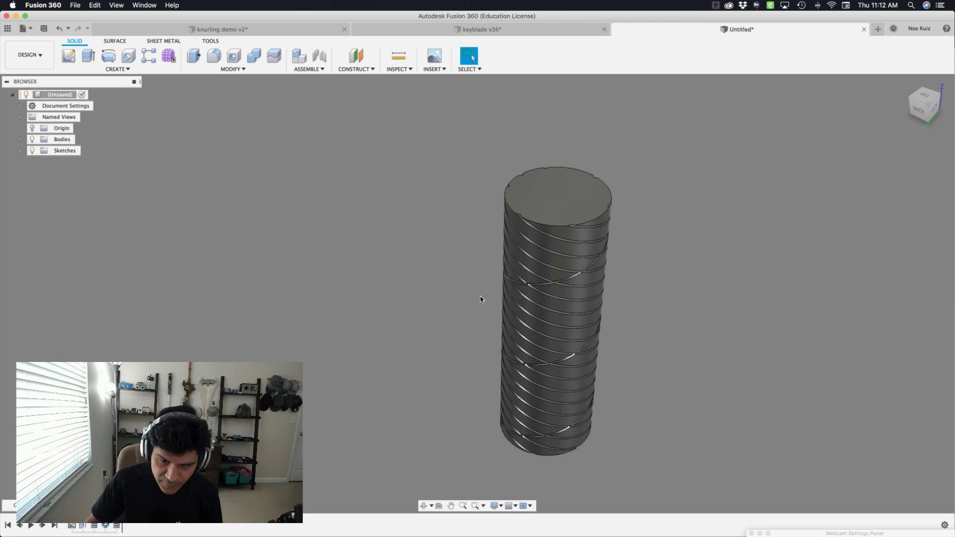
Start a Circular Pattern of features with the second coil groove as the object.
shift+middle_drag(480, 296, 448, 285)
text(sci)
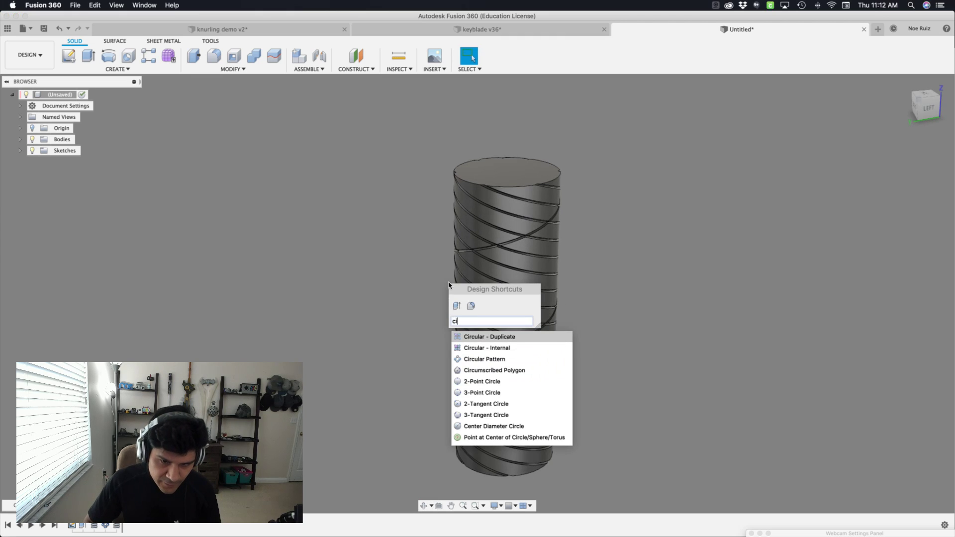
text(r)
key(Down)
key(Down)
key(Return)
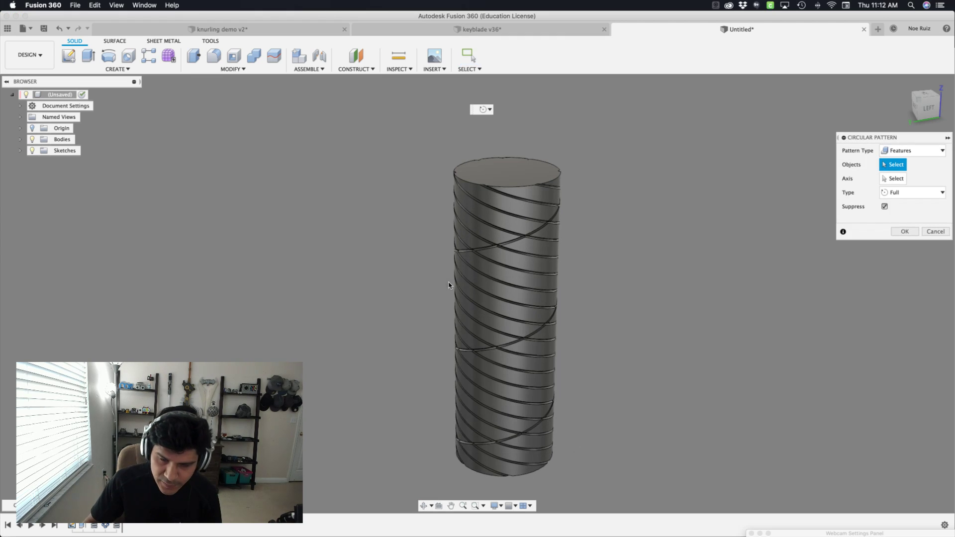
click(119, 526)
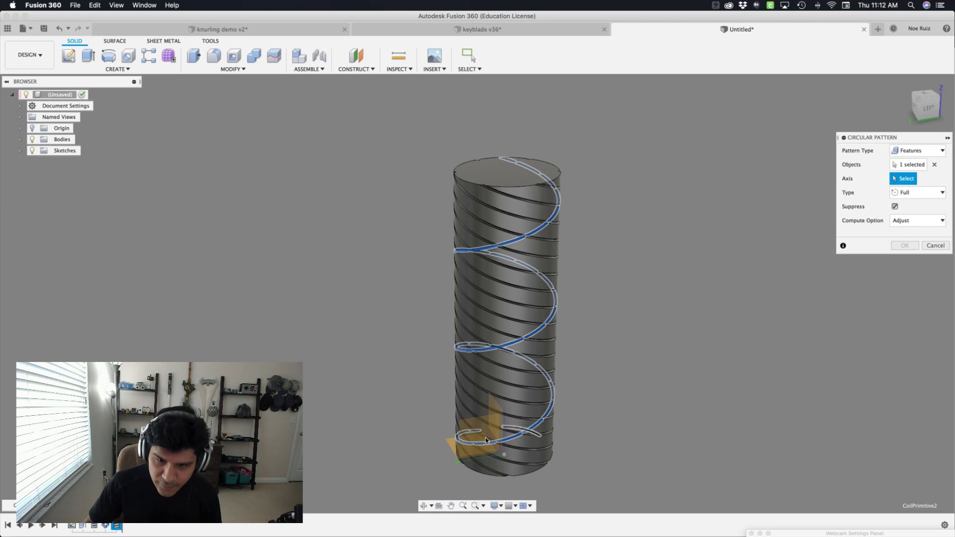
Pattern the second coil groove fully around the Z axis with a quantity of 6.
click(507, 425)
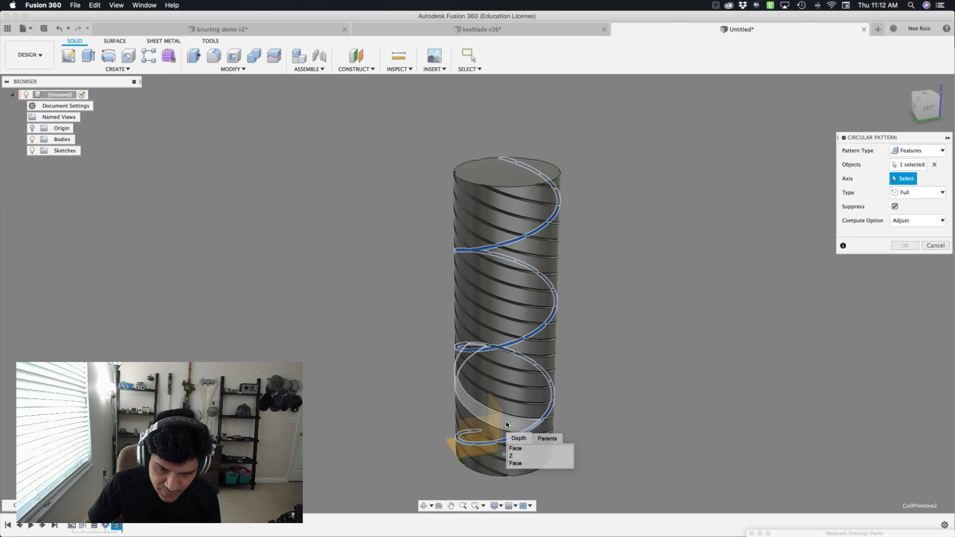
click(512, 457)
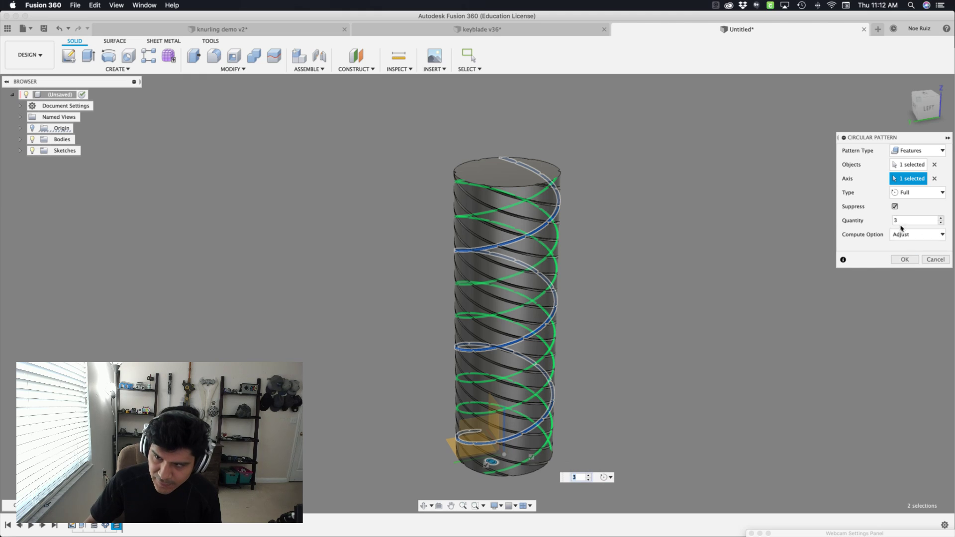
click(899, 220)
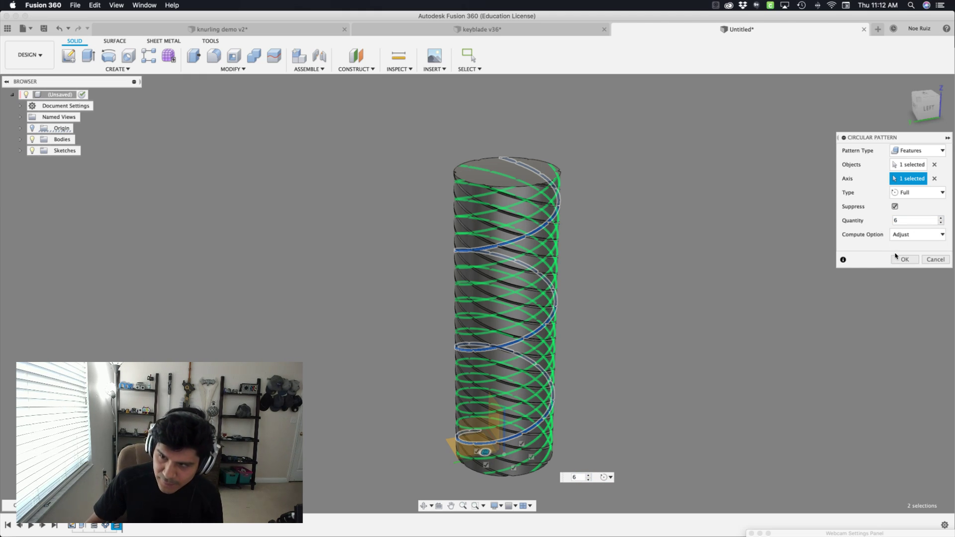
key(Return)
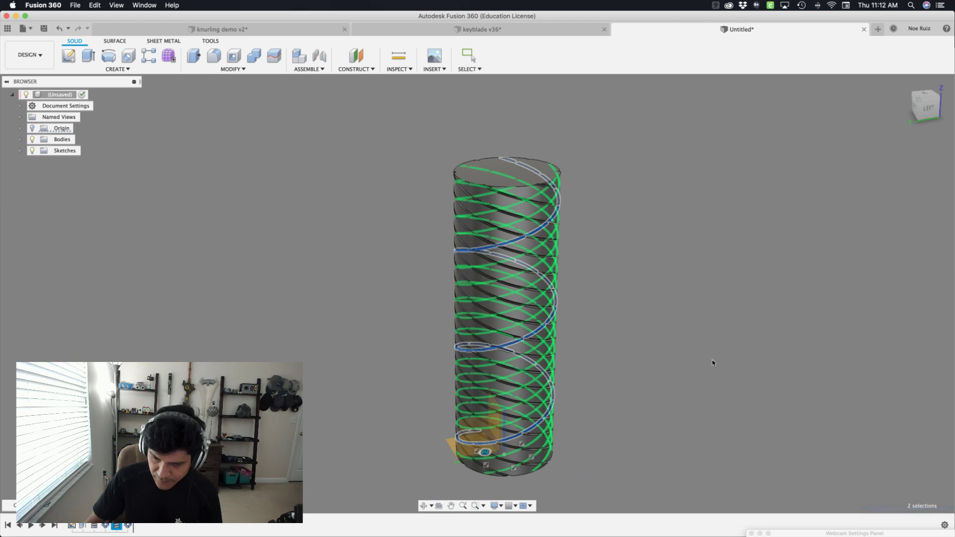
Roll the timeline back to just after the cylinder's extrusion and start a Chamfer.
shift+middle_drag(656, 259, 661, 215)
click(903, 82)
shift+middle_drag(603, 267, 480, 277)
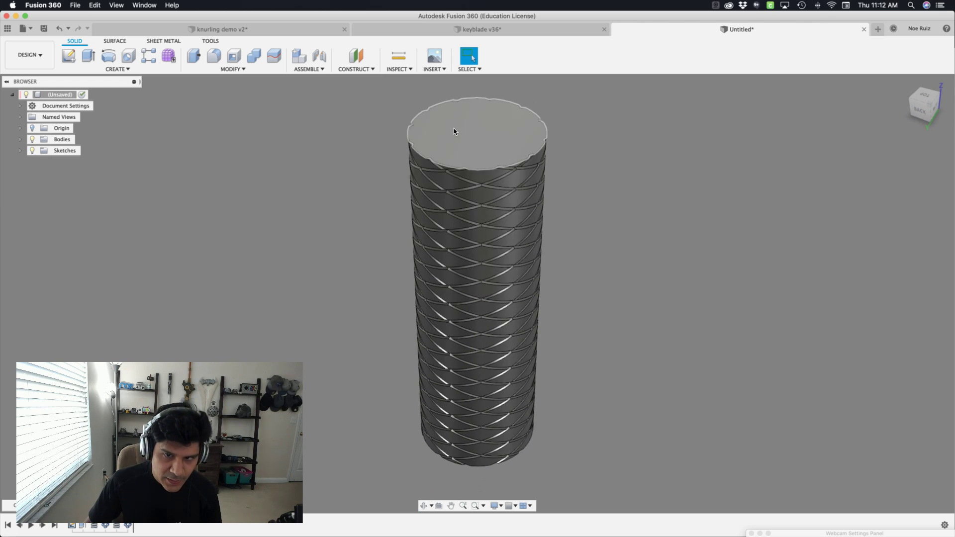
scroll(422, 152, up, 3)
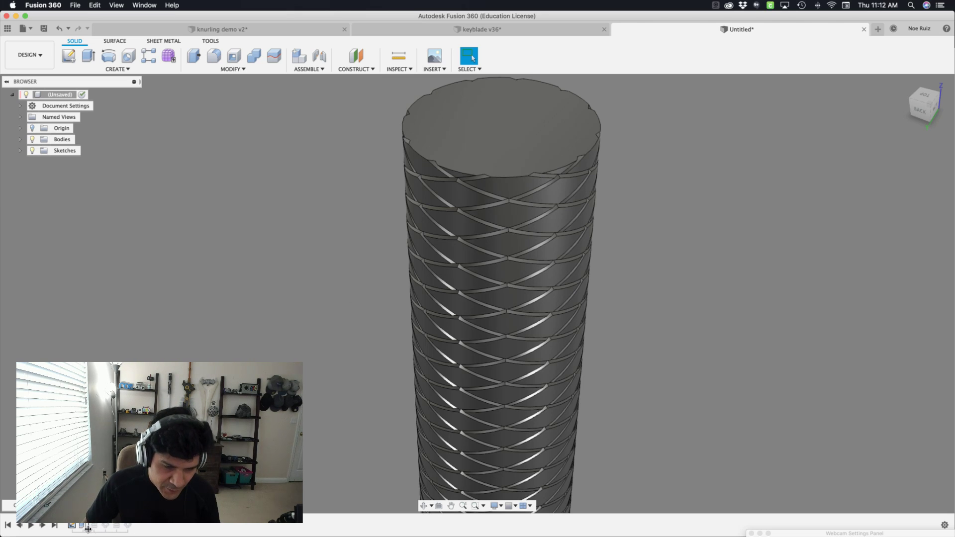
scroll(373, 294, down, 5)
text(s)
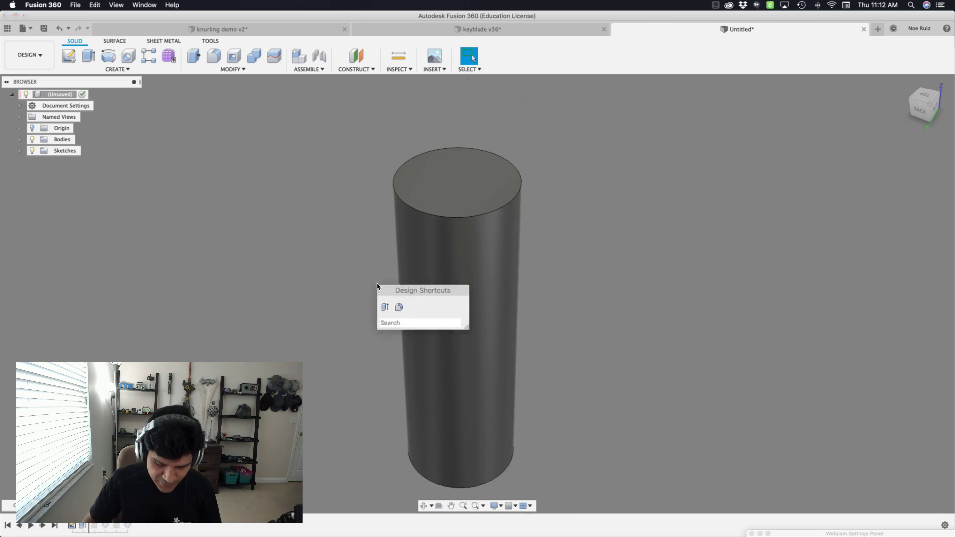
text(cha)
key(Return)
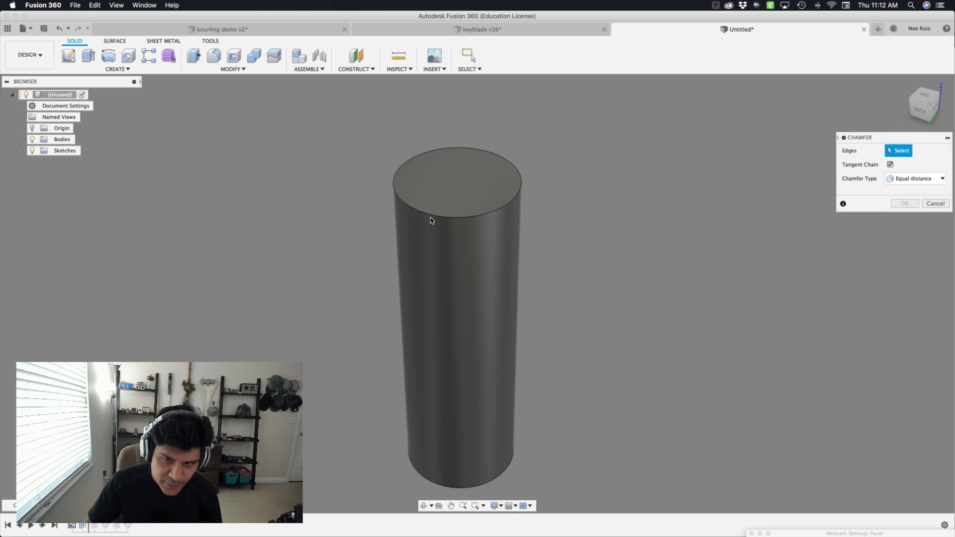
Chamfer the cylinder's top and bottom circular edges by an equal distance of 1 mm, and roll the timeline forward to its end.
click(431, 218)
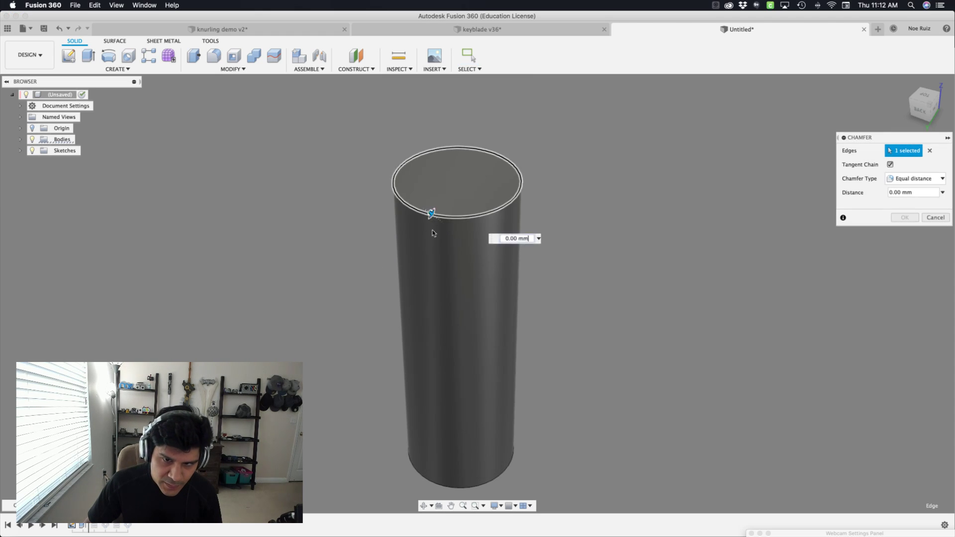
click(421, 473)
middle_drag(357, 363, 401, 271)
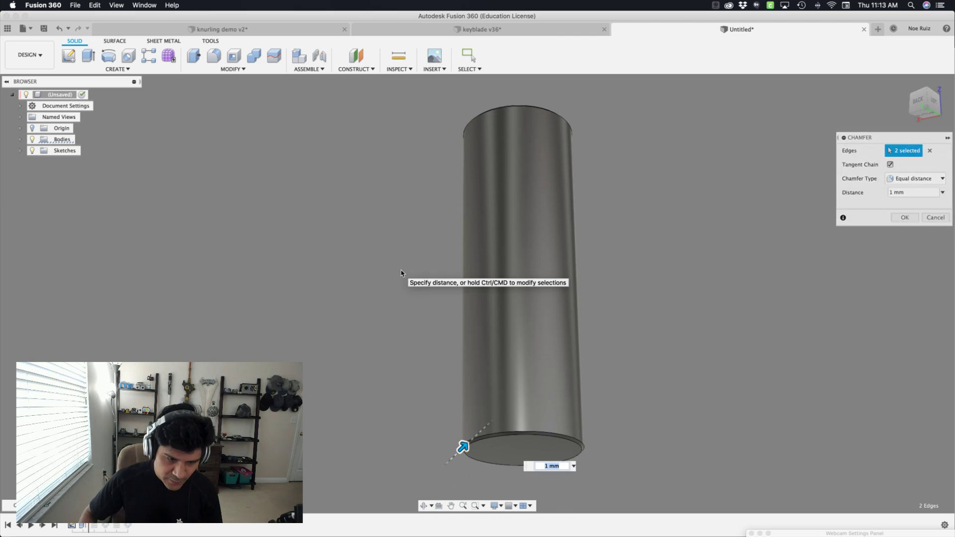
key(Return)
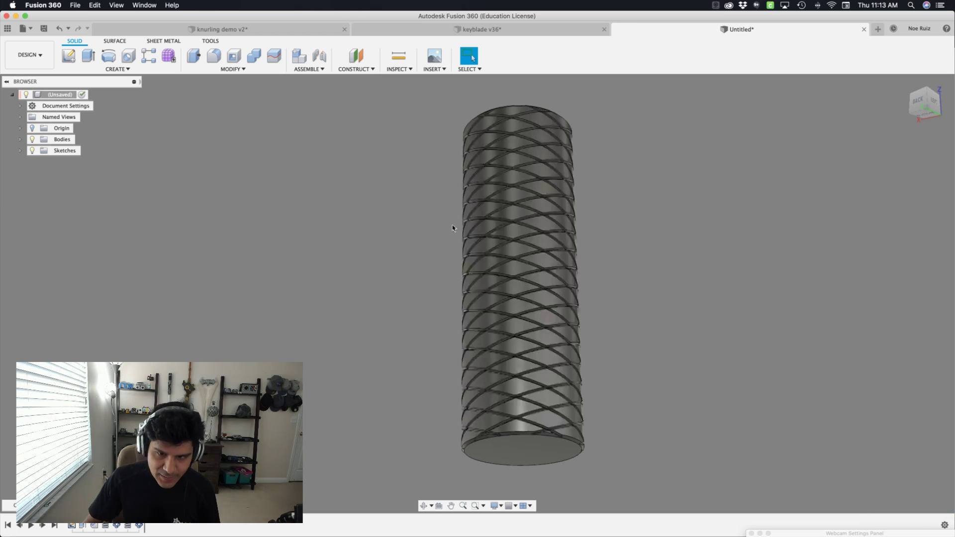
shift+middle_drag(416, 328, 397, 380)
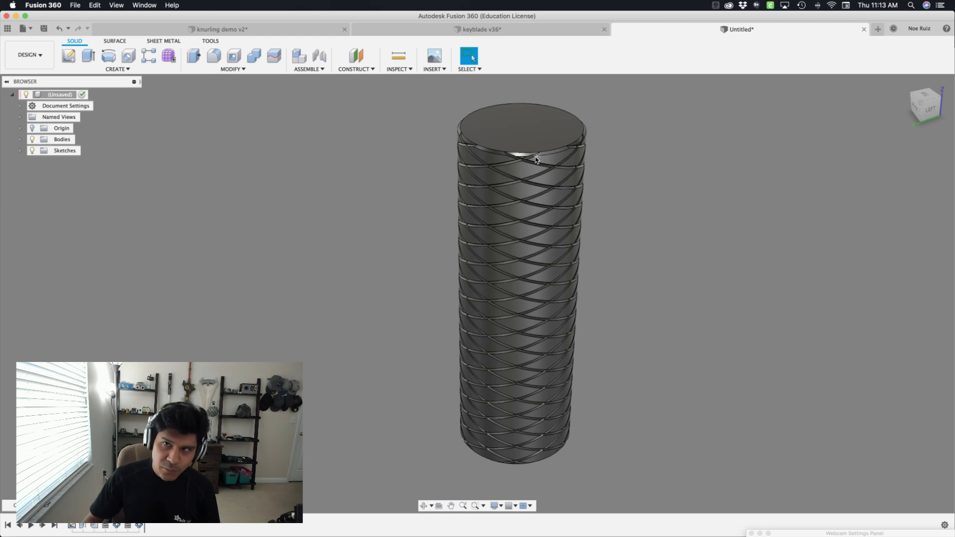